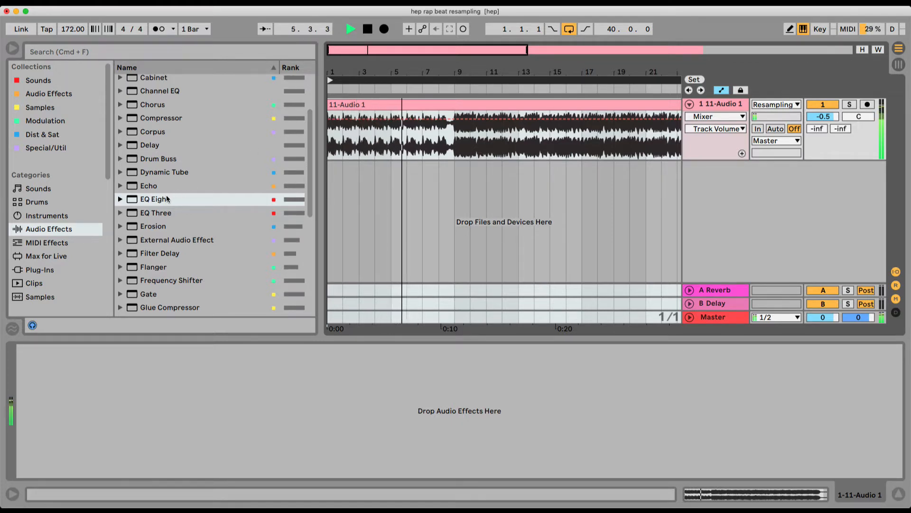
# Add EQ Eight to the 11-Audio 1 track and hide the browser.
pyautogui.click(167, 199)
pyautogui.moveTo(336, 152); pyautogui.dragTo(337, 152)
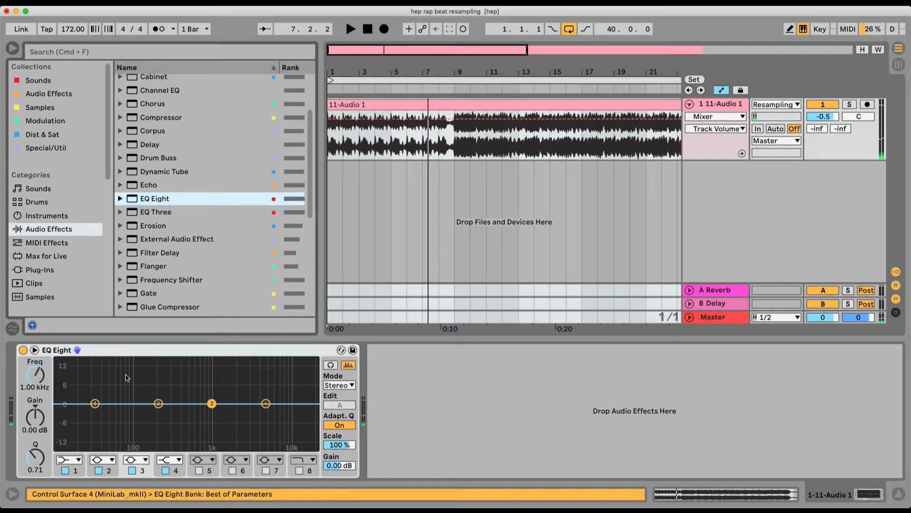
pyautogui.click(9, 48)
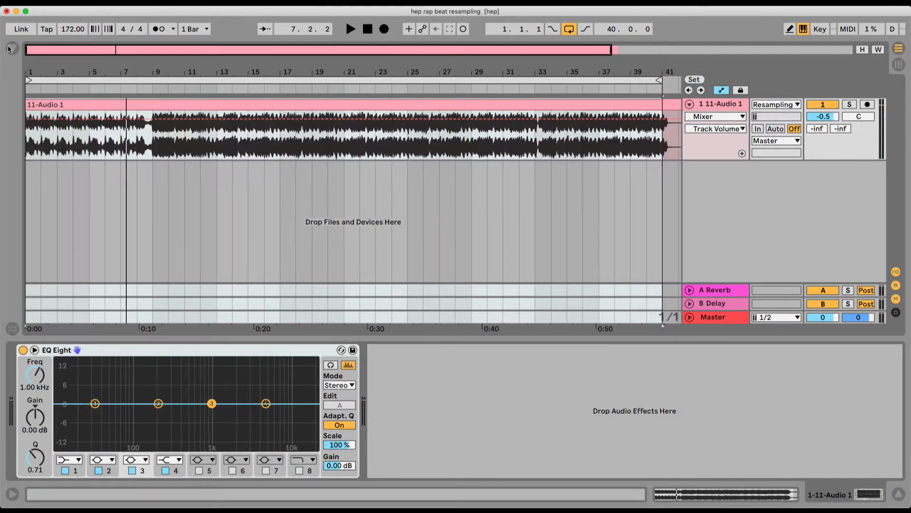
# Show the expanded EQ Eight display with reduced height, compare it with the compact view, and collapse it again.
pyautogui.click(34, 351)
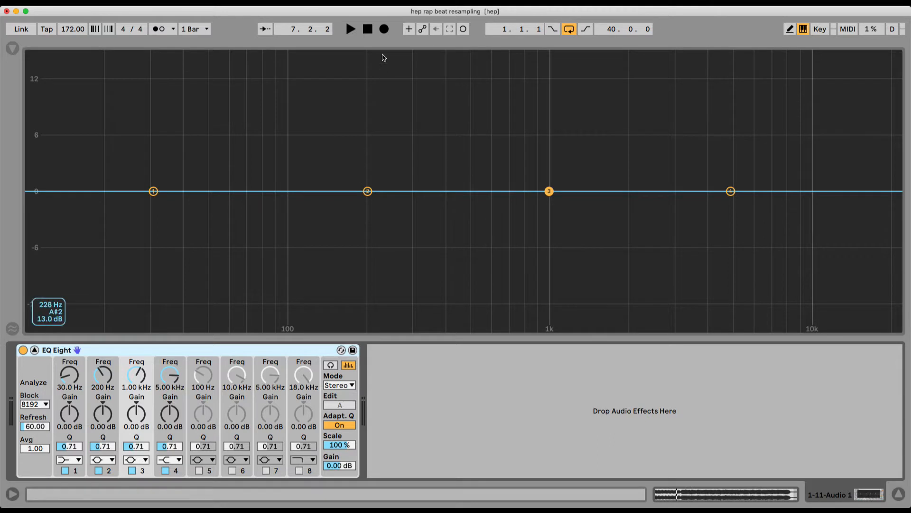
pyautogui.moveTo(383, 42); pyautogui.dragTo(374, 215)
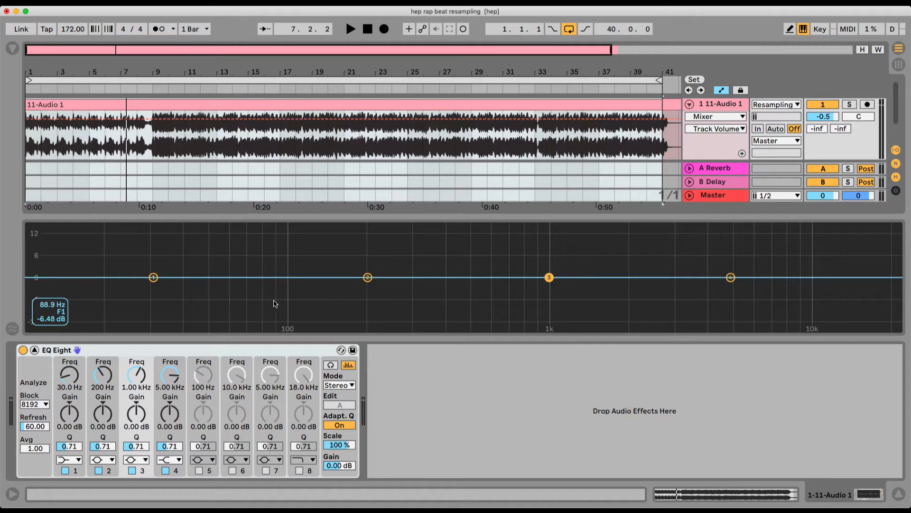
pyautogui.press('Escape')
pyautogui.doubleClick(179, 365)
pyautogui.doubleClick(313, 313)
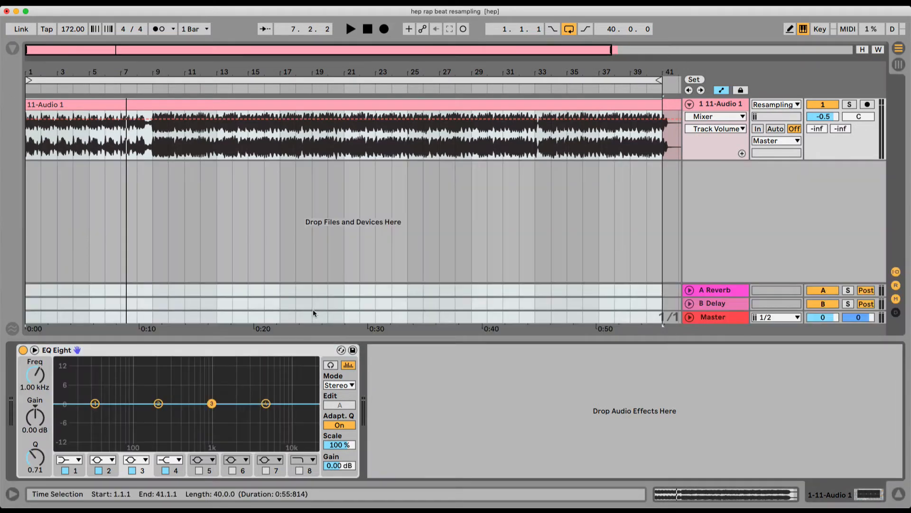
pyautogui.doubleClick(207, 386)
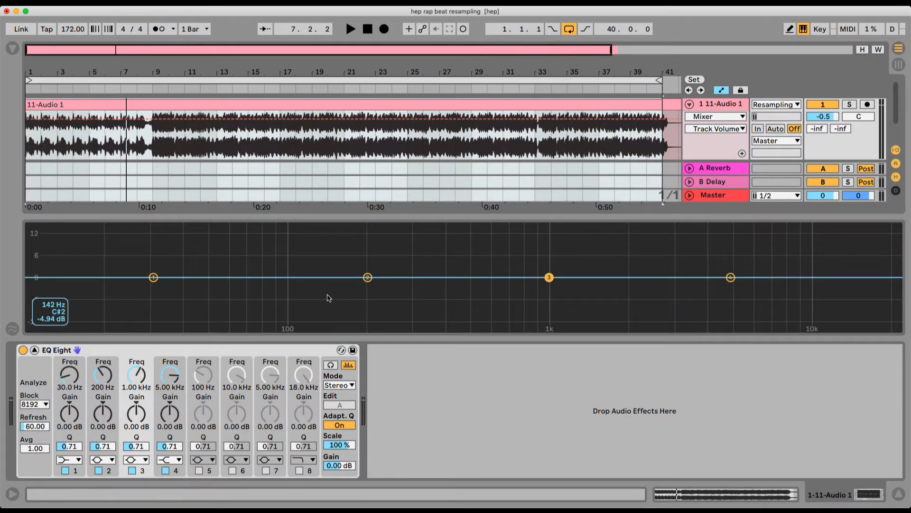
pyautogui.click(35, 350)
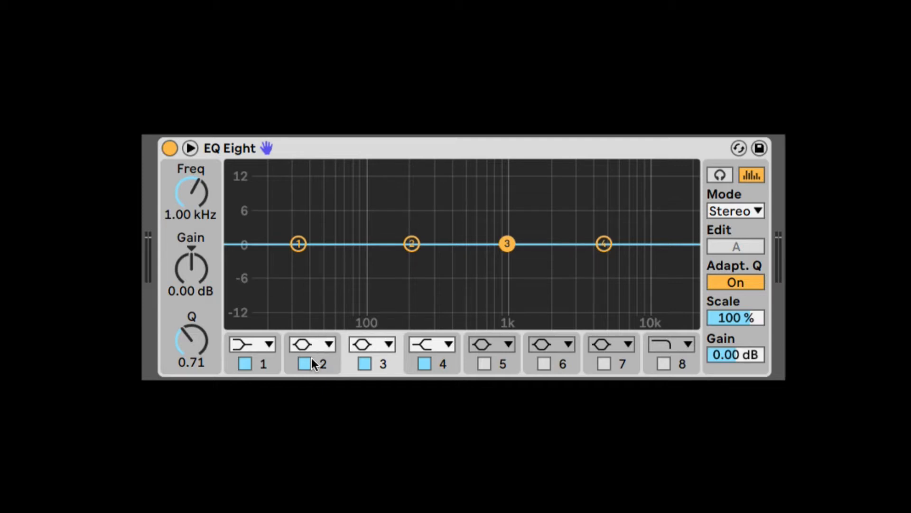
# Disable EQ bands 2, 3 and 4, and make band 1 a x4 low cut at about 153 Hz.
pyautogui.click(425, 364)
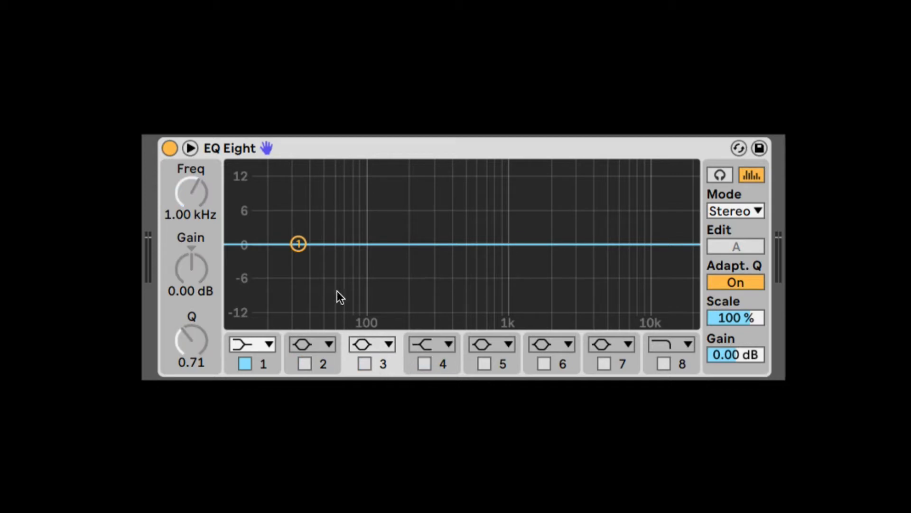
pyautogui.moveTo(298, 244); pyautogui.dragTo(337, 244)
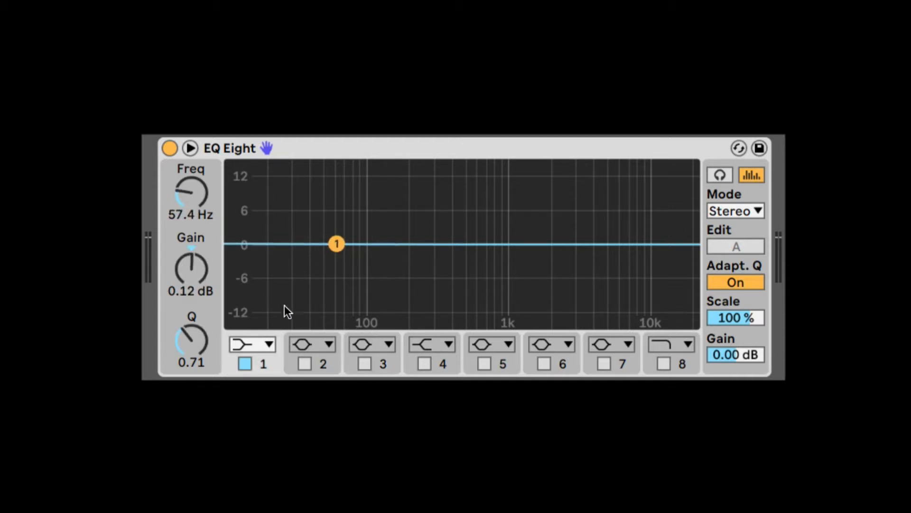
pyautogui.click(265, 345)
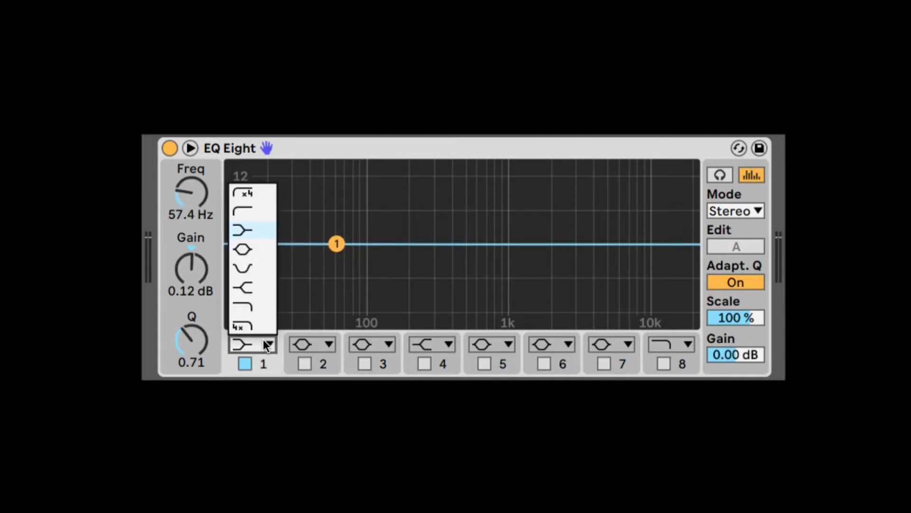
pyautogui.click(252, 193)
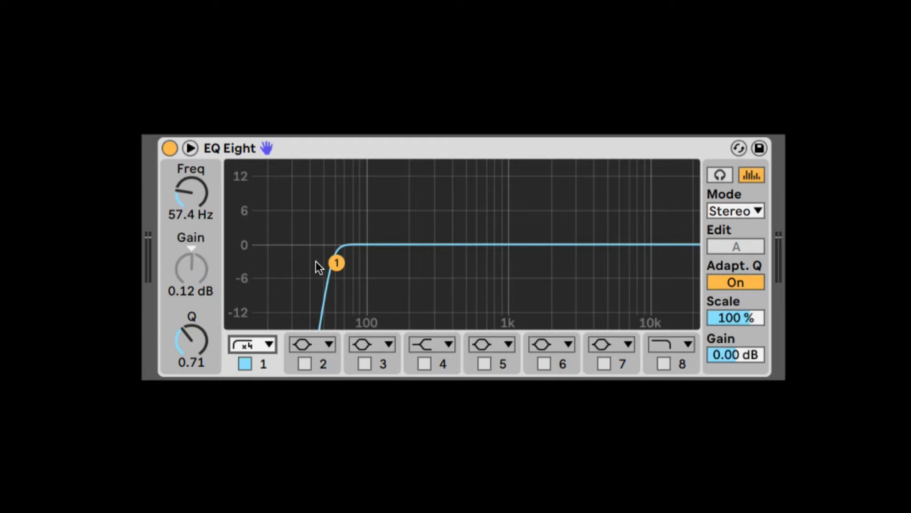
pyautogui.moveTo(334, 260); pyautogui.dragTo(394, 266)
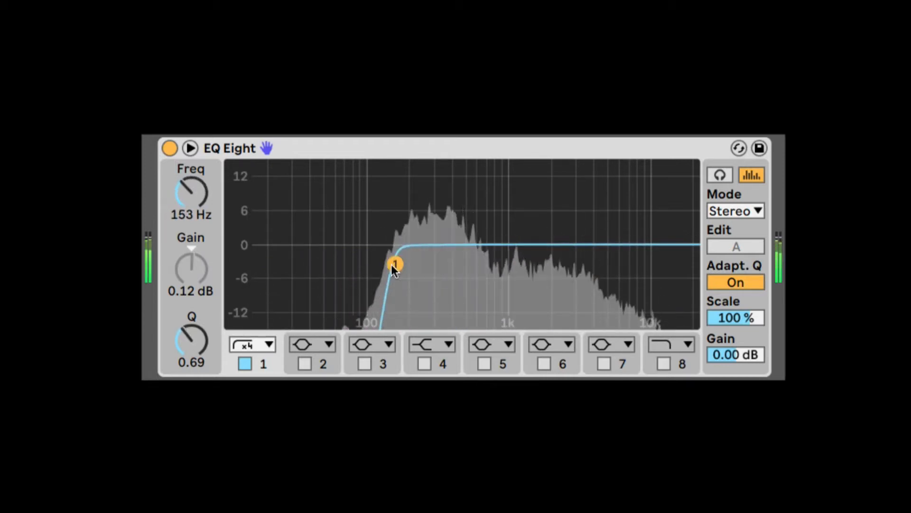
# Switch band 1 to the gentle low cut at about 1.38 kHz with a Q of about 0.38.
pyautogui.click(244, 347)
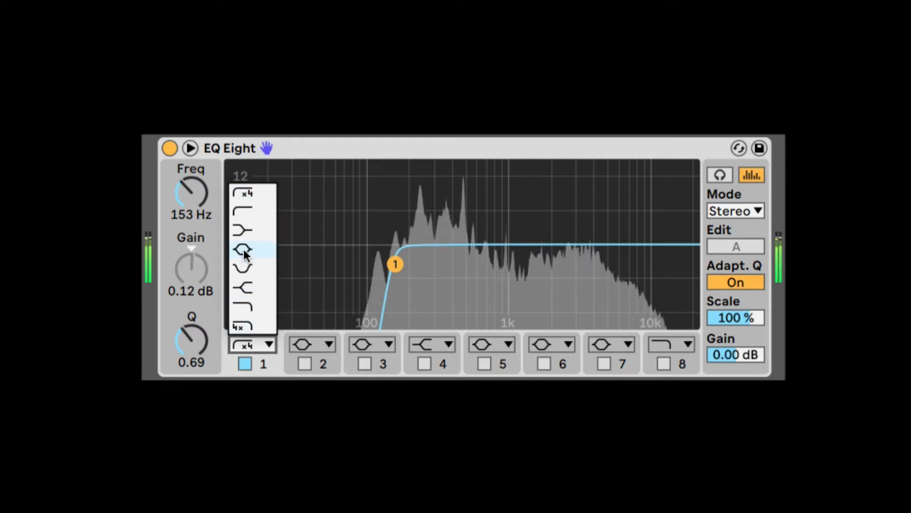
pyautogui.click(248, 212)
pyautogui.moveTo(401, 268); pyautogui.dragTo(526, 282)
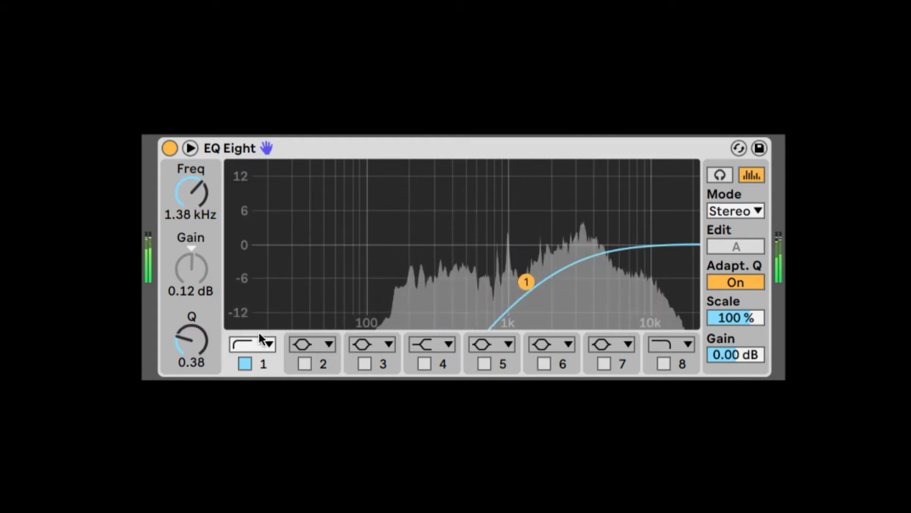
# Set band 1 to the x4 low cut at about 1.09 kHz and compare it with the gentle low cut.
pyautogui.click(249, 345)
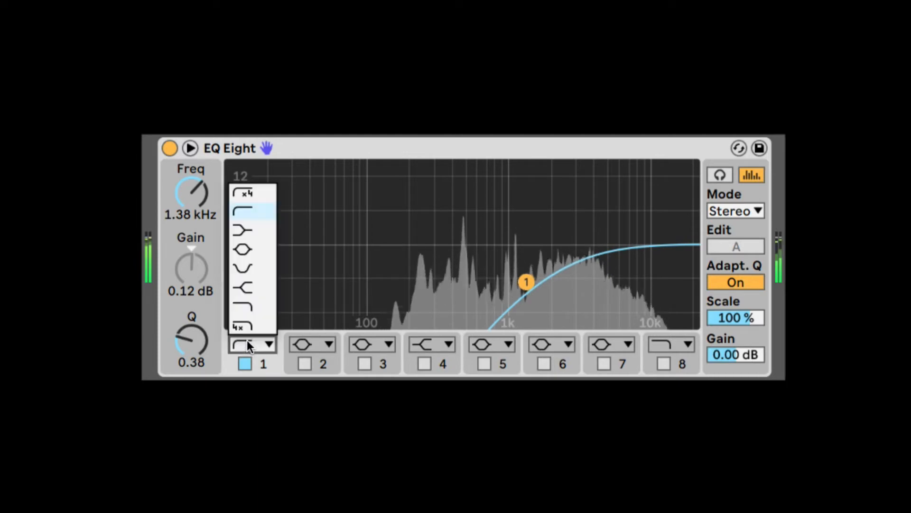
pyautogui.click(255, 194)
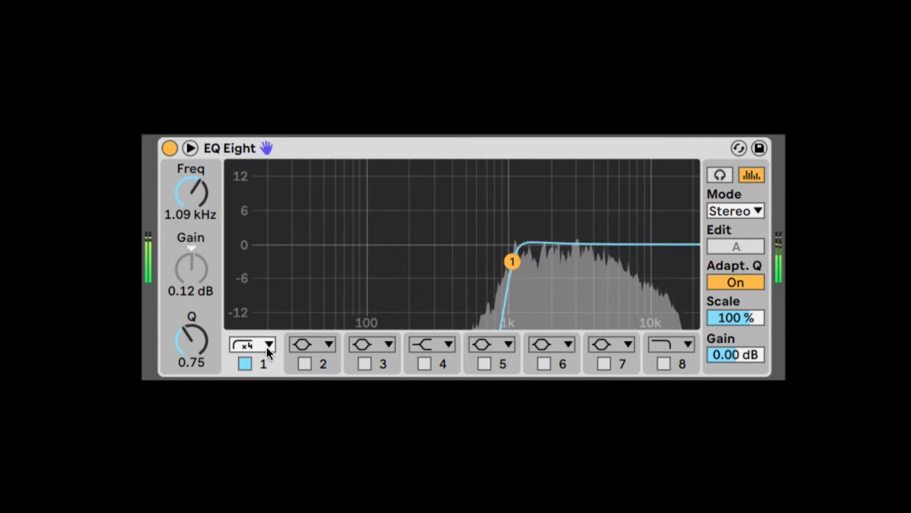
pyautogui.click(252, 344)
pyautogui.click(491, 275)
pyautogui.click(251, 349)
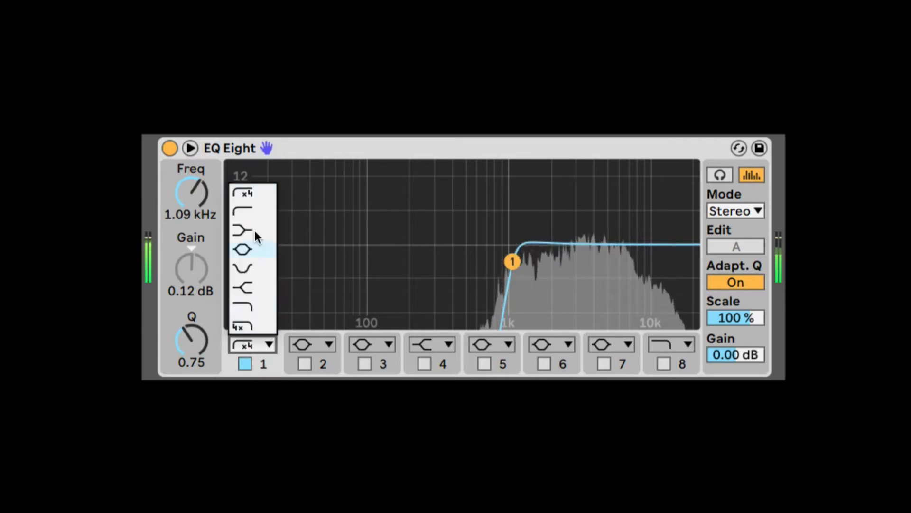
pyautogui.click(255, 212)
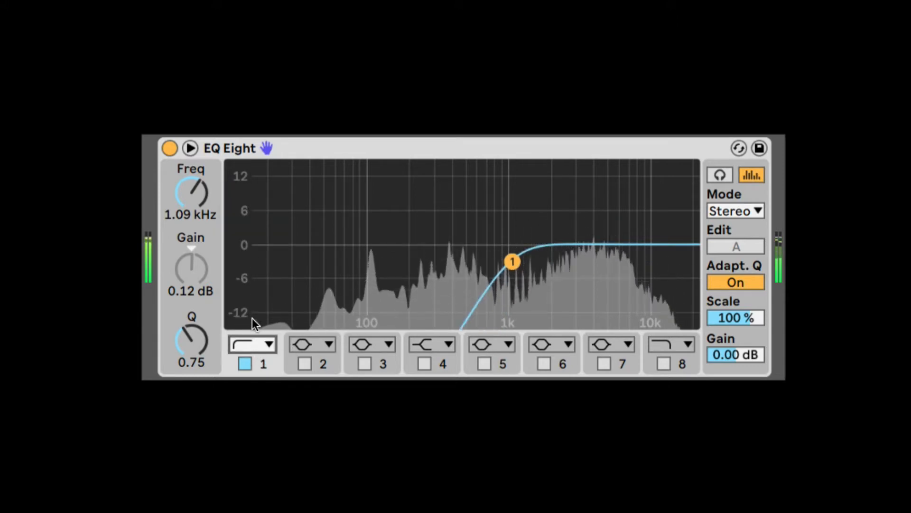
pyautogui.click(252, 344)
pyautogui.click(261, 195)
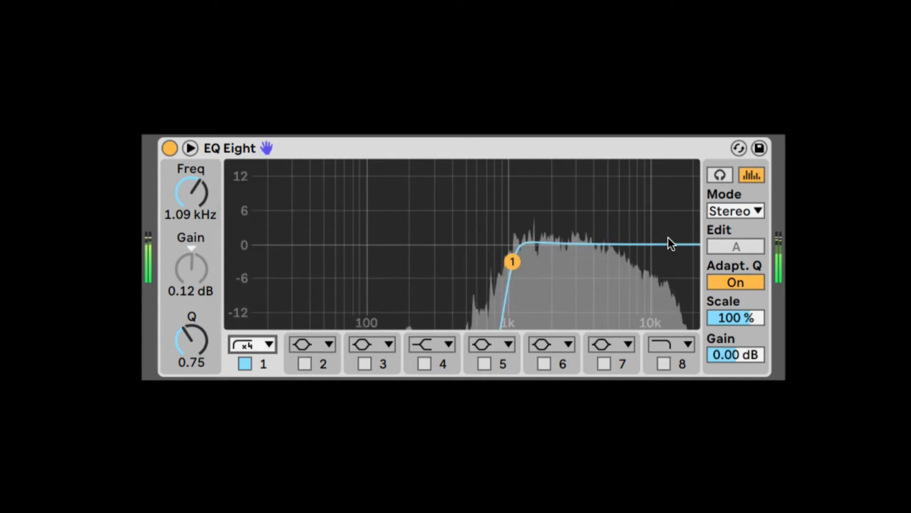
# Try band 1 as a low shelf moved to about 323 Hz and -4.34 dB, and change it to a bell.
pyautogui.click(255, 345)
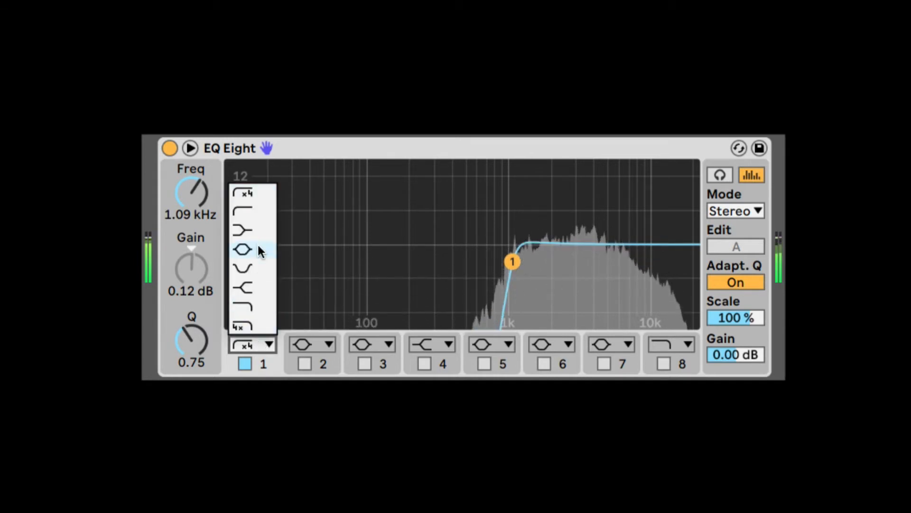
pyautogui.click(258, 230)
pyautogui.moveTo(511, 244); pyautogui.dragTo(440, 266)
pyautogui.click(245, 346)
pyautogui.click(256, 250)
# Change band 1 to a notch filter at about 562 Hz with a Q of about 1.15.
pyautogui.click(252, 342)
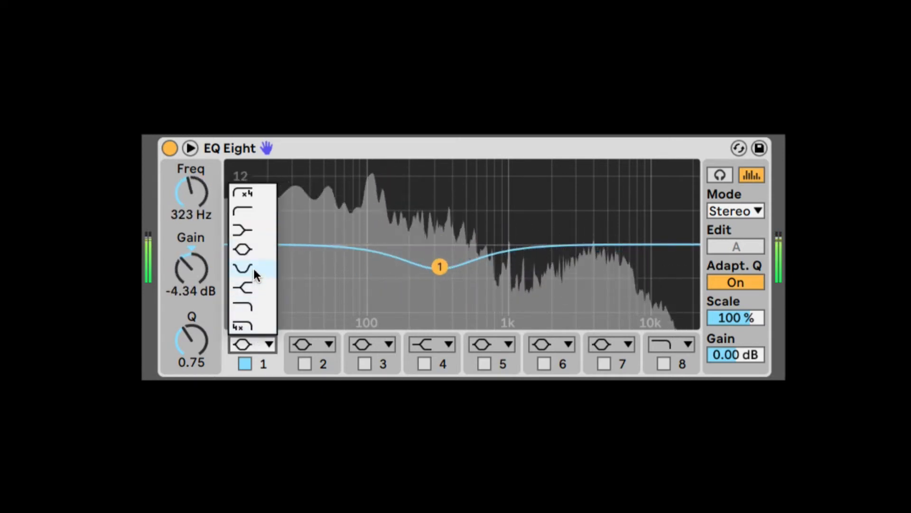
pyautogui.click(252, 267)
pyautogui.moveTo(437, 261); pyautogui.dragTo(472, 248)
# Change band 1 to a high shelf at about 426 Hz, boosted by about 4.83 dB.
pyautogui.click(247, 343)
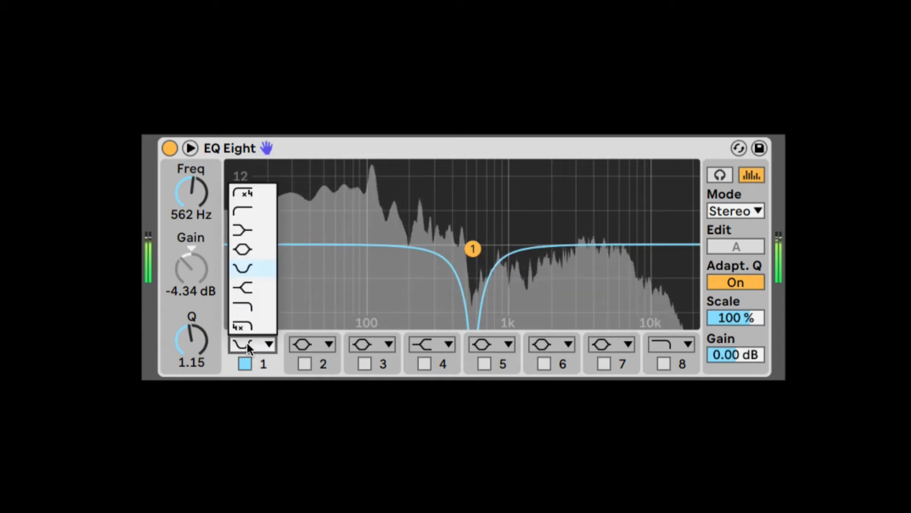
pyautogui.click(261, 286)
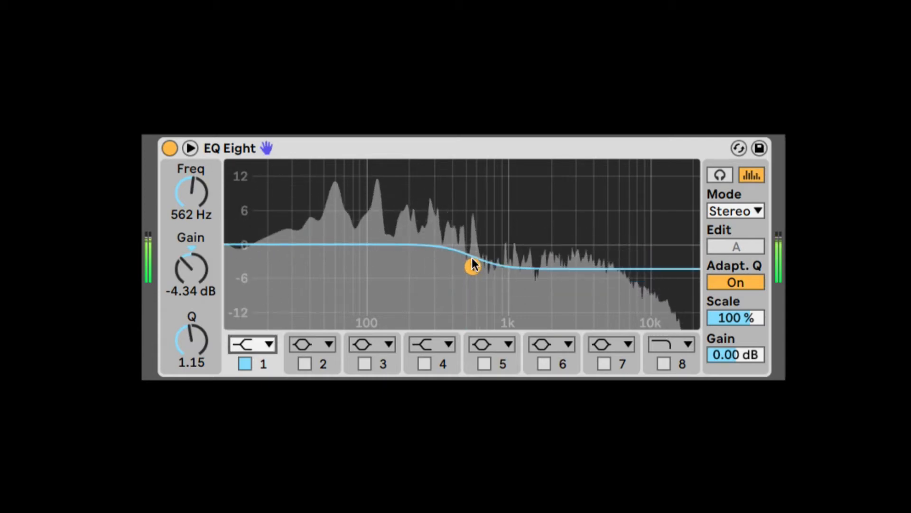
pyautogui.moveTo(473, 264); pyautogui.dragTo(446, 228)
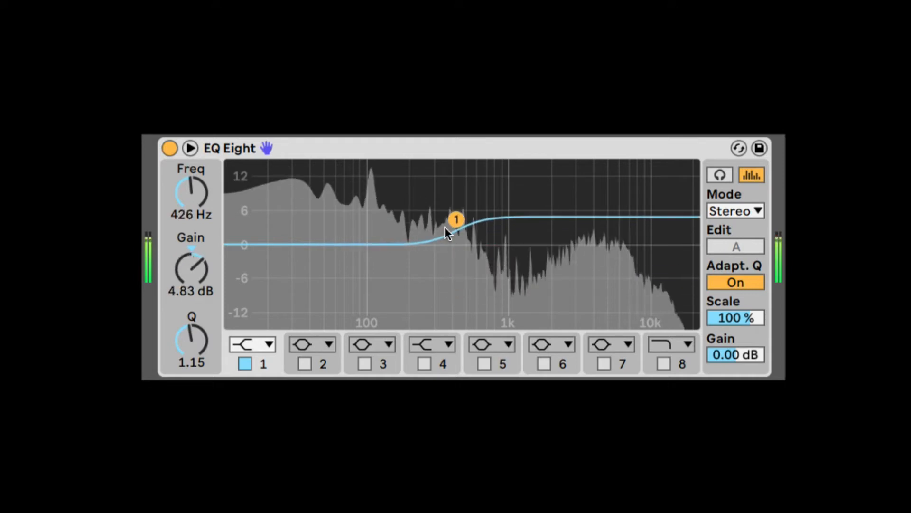
# Change band 1 to the gentle high cut at about 843 Hz with a Q of about 0.85.
pyautogui.click(263, 336)
pyautogui.click(253, 307)
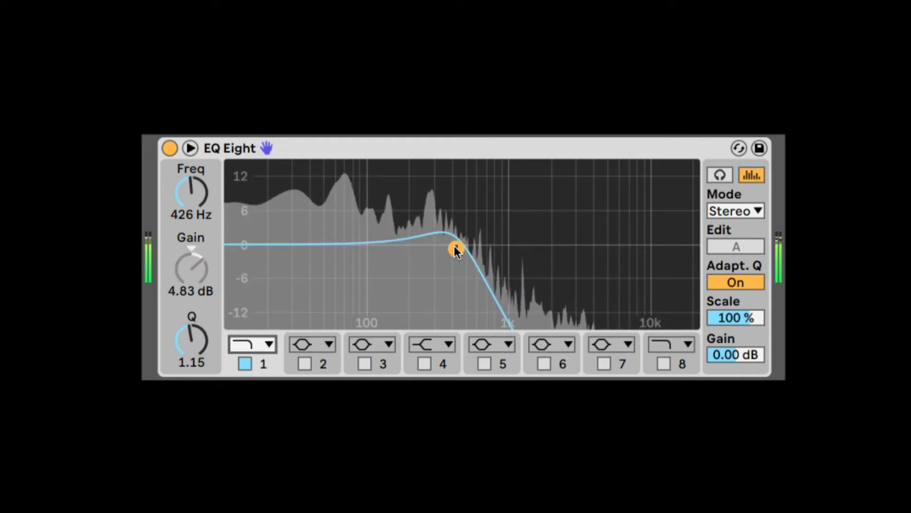
pyautogui.moveTo(455, 251); pyautogui.dragTo(494, 256)
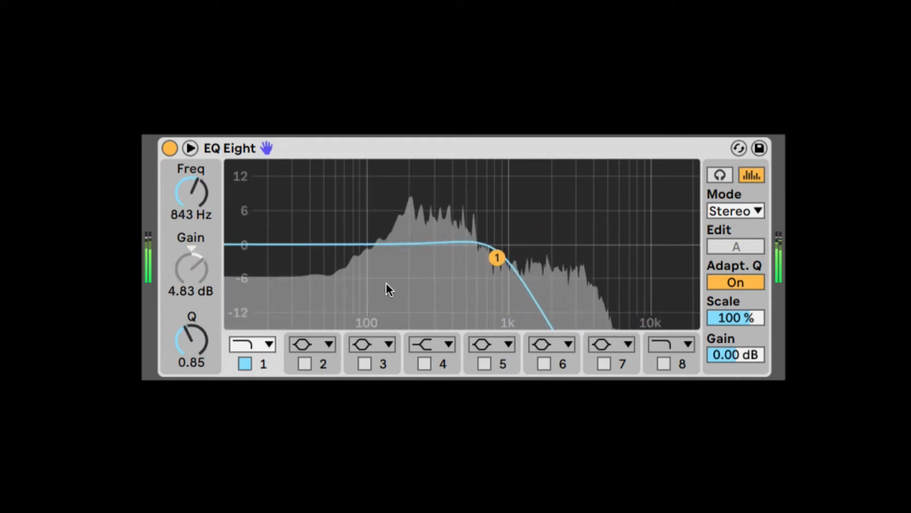
# Change band 1 to the x4 high cut and sweep its cutoff to about 2.84 kHz.
pyautogui.click(241, 341)
pyautogui.click(248, 329)
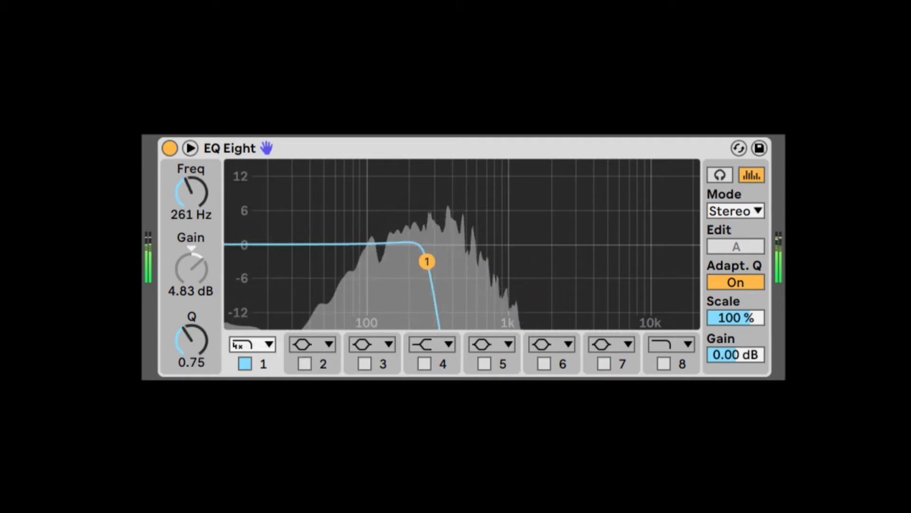
pyautogui.moveTo(427, 261); pyautogui.dragTo(570, 264)
# Change band 1 to a bell filter at about 188 Hz with a boost of about 2.60 dB.
pyautogui.click(249, 344)
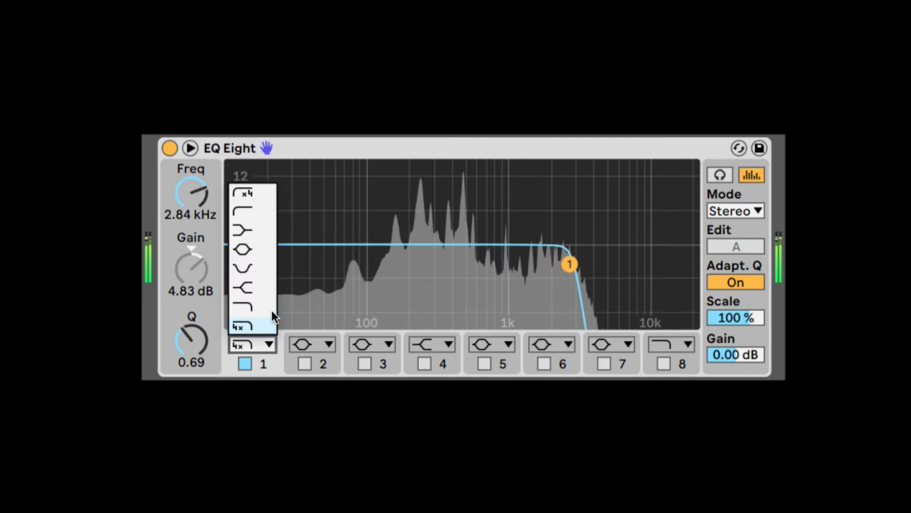
pyautogui.click(254, 249)
pyautogui.moveTo(570, 218); pyautogui.dragTo(493, 230)
pyautogui.moveTo(191, 193); pyautogui.dragTo(191, 223)
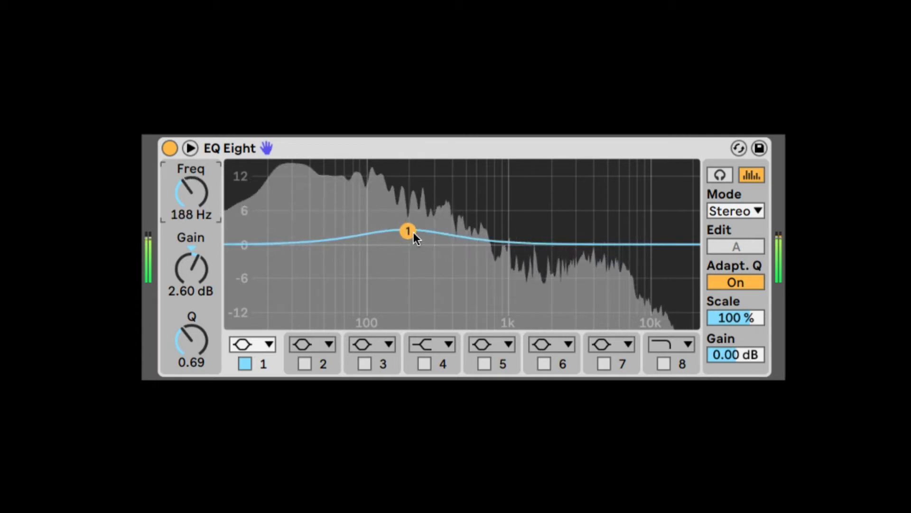
# Vary the bell's frequency and gain, ending at about 574 Hz with a boost of about 6.32 dB.
pyautogui.moveTo(413, 233); pyautogui.dragTo(479, 224)
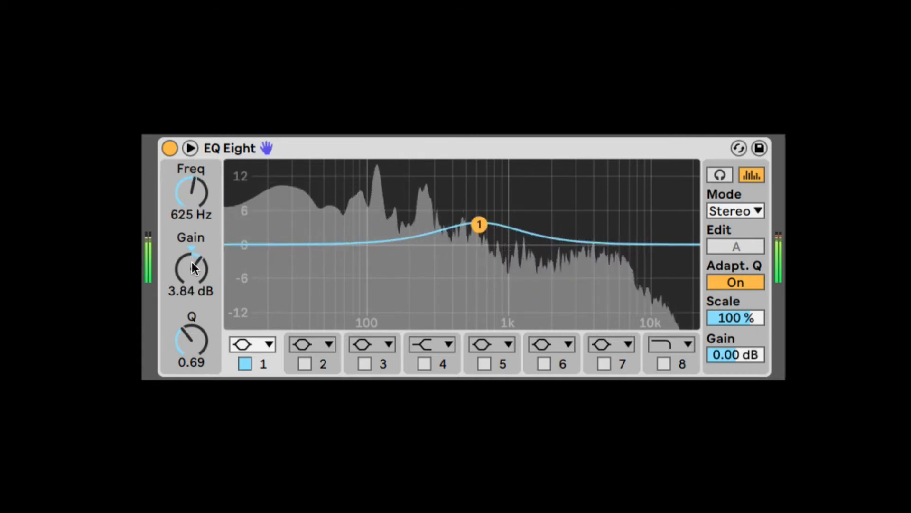
pyautogui.moveTo(192, 266)
pyautogui.mouseDown()
pyautogui.moveTo(192, 256)
pyautogui.moveTo(192, 283)
pyautogui.mouseUp()
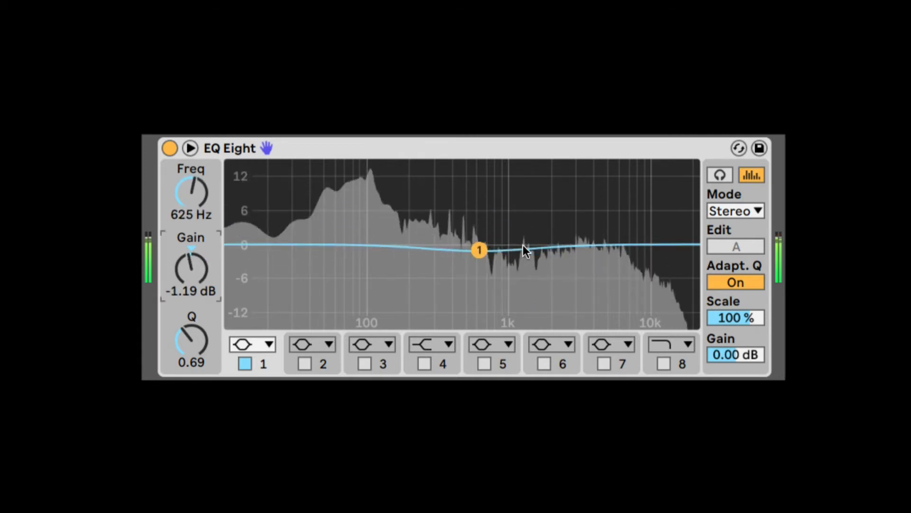
pyautogui.moveTo(479, 250); pyautogui.dragTo(474, 212)
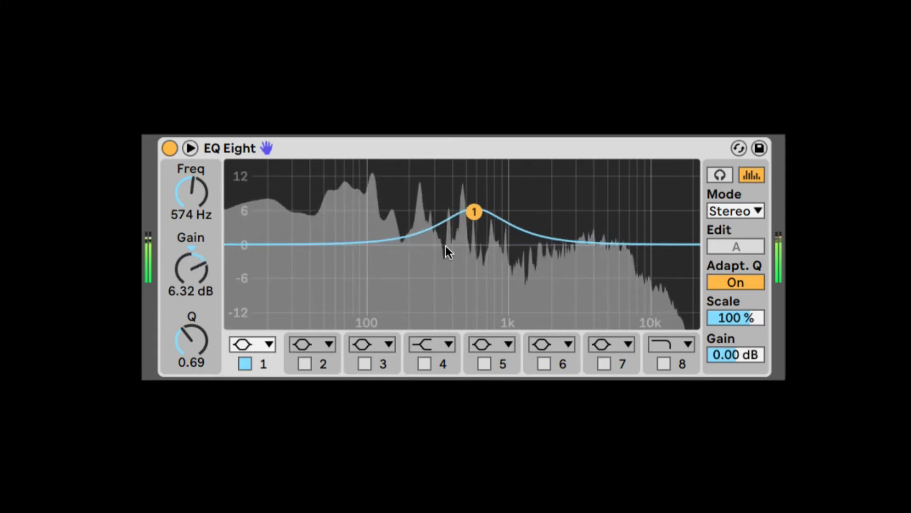
# Narrow the bell to a Q of about 2.78 and set it to about 562 Hz and 2.85 dB.
pyautogui.moveTo(195, 338); pyautogui.dragTo(195, 290)
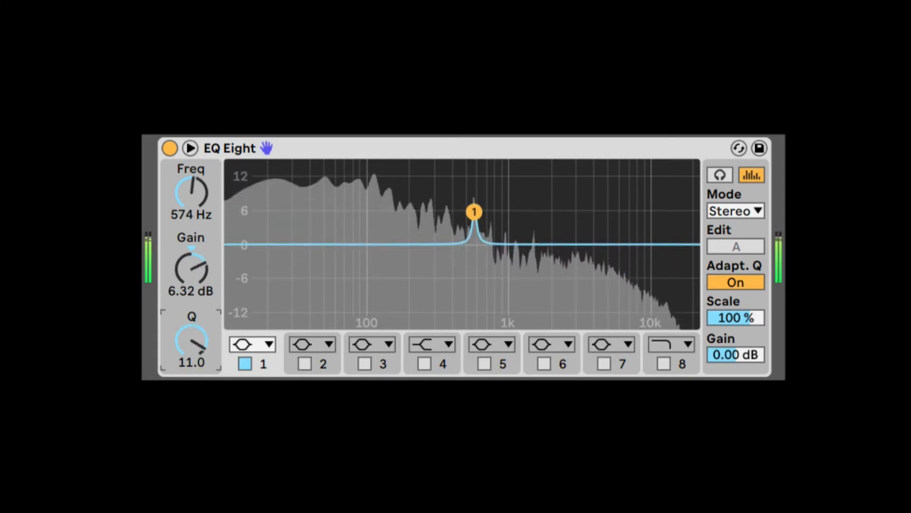
pyautogui.moveTo(475, 212); pyautogui.dragTo(474, 246)
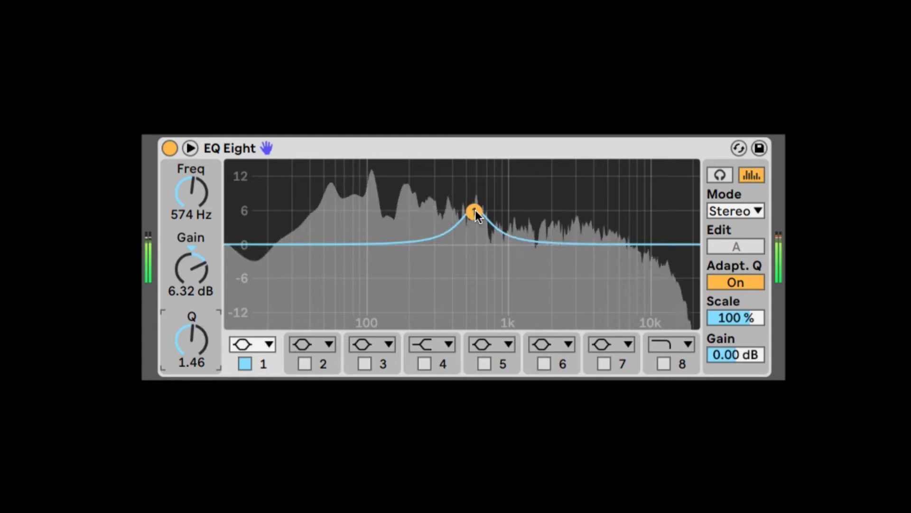
pyautogui.moveTo(475, 210)
pyautogui.mouseDown()
pyautogui.moveTo(475, 221)
pyautogui.moveTo(474, 194)
pyautogui.moveTo(474, 228)
pyautogui.mouseUp()
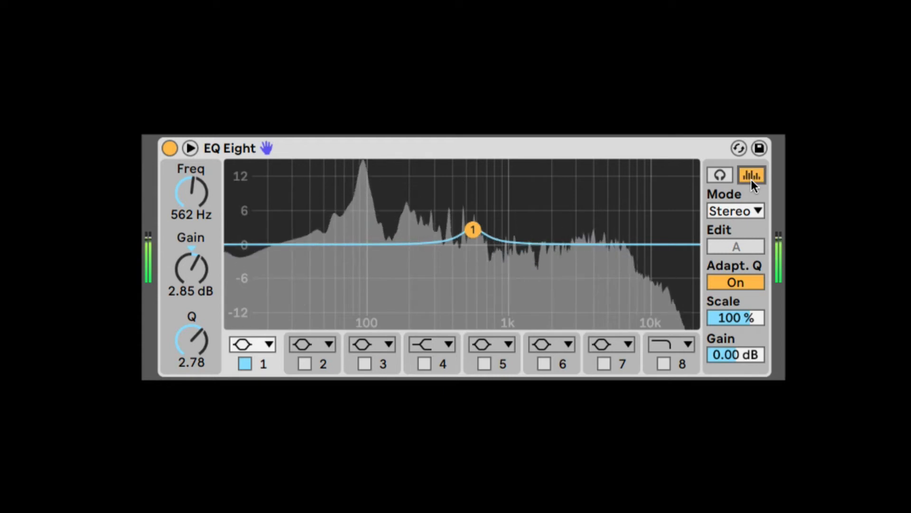
# Audition band 1 in isolation while sweeping it to about 135 Hz and back up to 958 Hz, and turn auditioning off.
pyautogui.click(720, 176)
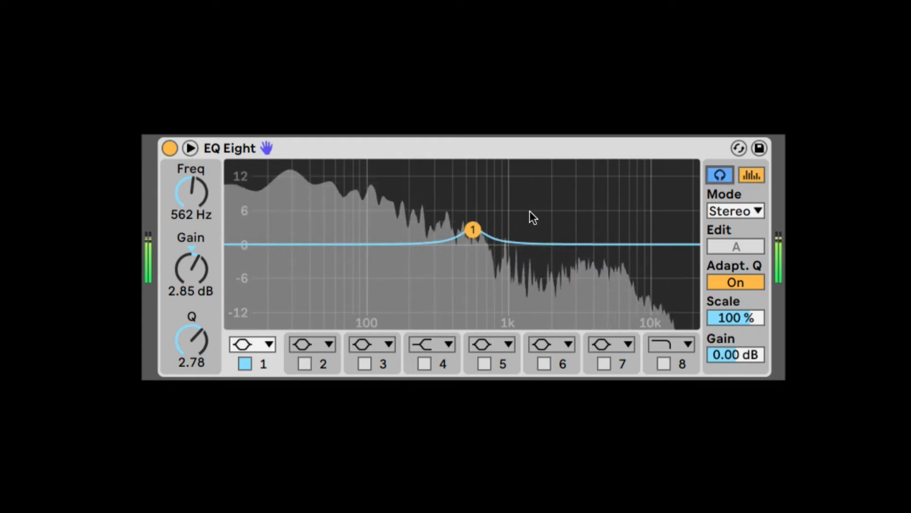
pyautogui.moveTo(473, 229); pyautogui.dragTo(495, 244)
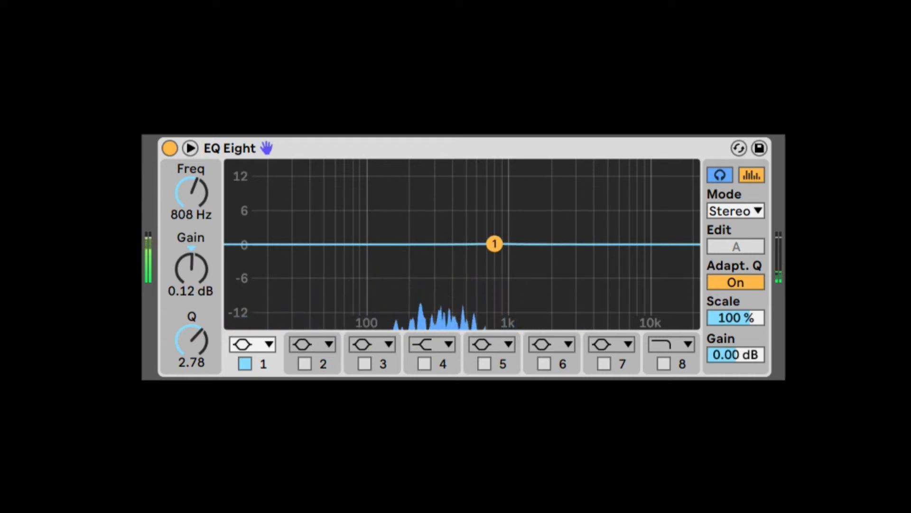
pyautogui.moveTo(495, 232); pyautogui.dragTo(388, 204)
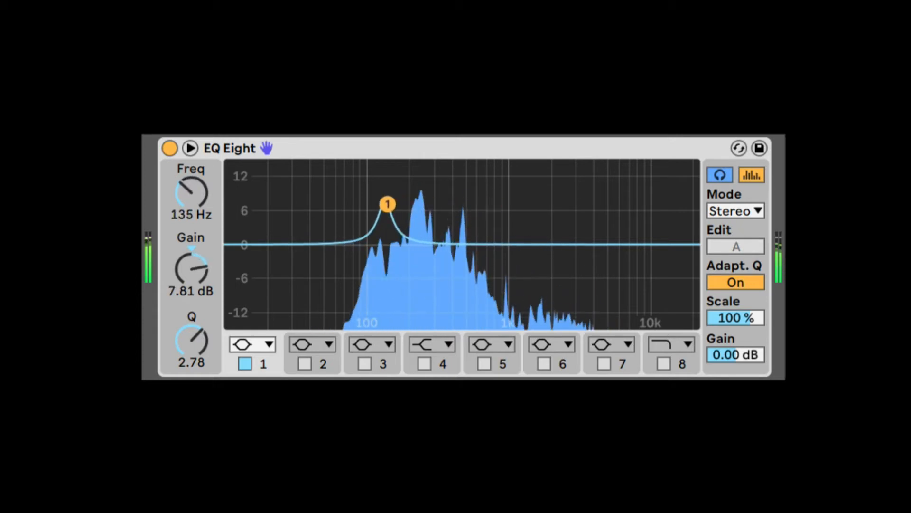
pyautogui.moveTo(433, 304); pyautogui.dragTo(523, 244)
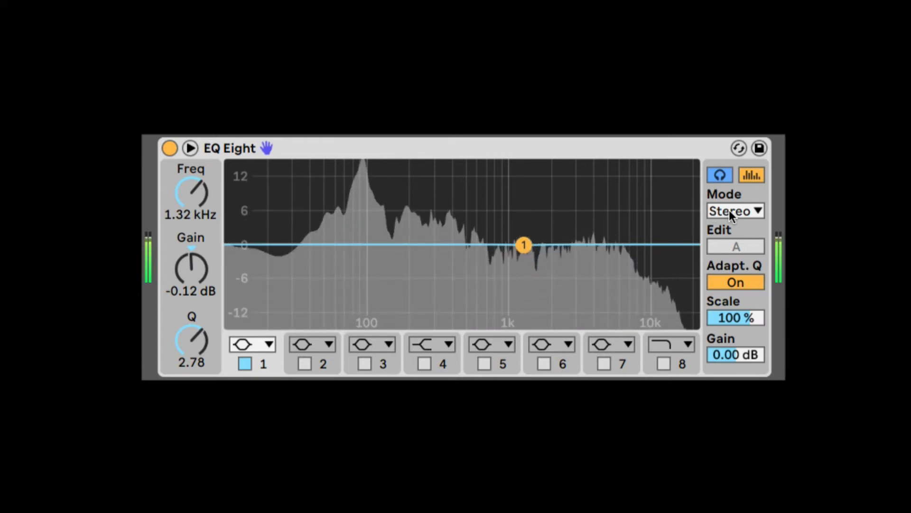
pyautogui.moveTo(524, 246); pyautogui.dragTo(505, 244)
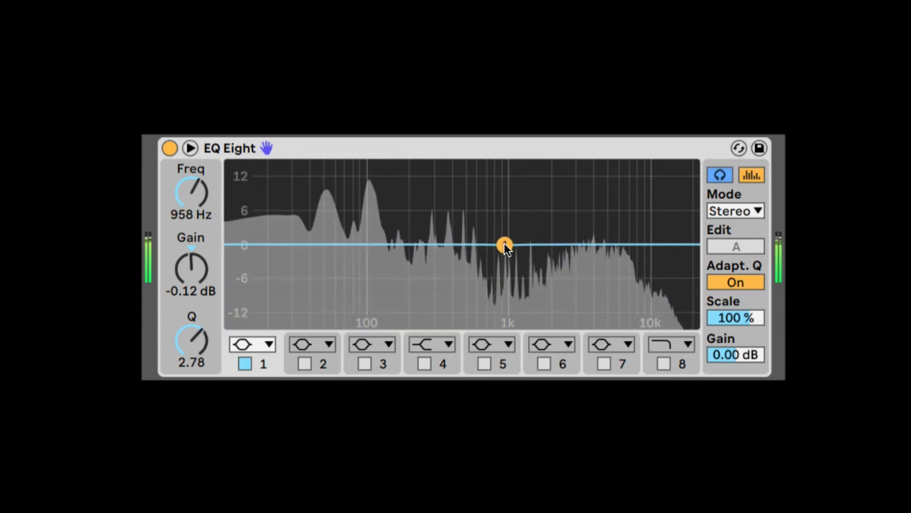
pyautogui.click(722, 176)
# Switch the EQ to L/R mode and shape the left channel's band 1 to about 3.16 kHz, 8.06 dB and a Q of 0.55.
pyautogui.click(727, 210)
pyautogui.click(730, 245)
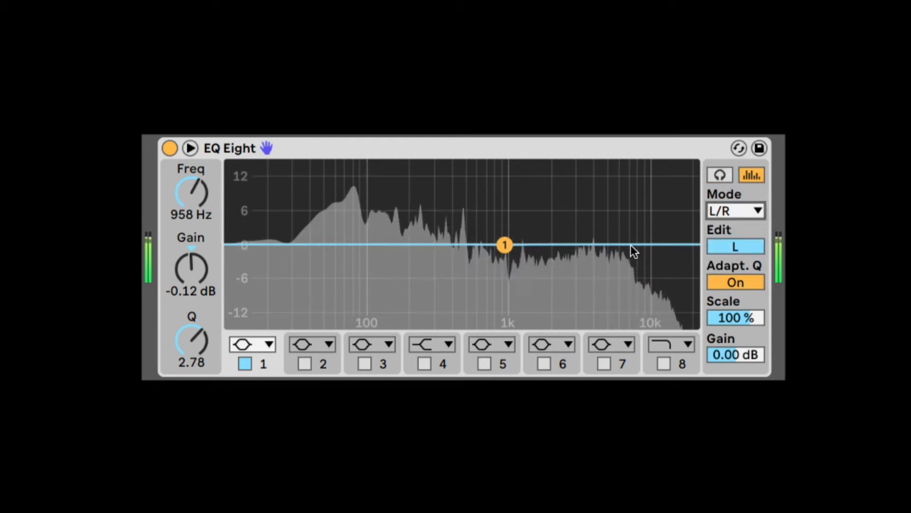
pyautogui.moveTo(504, 245); pyautogui.dragTo(576, 201)
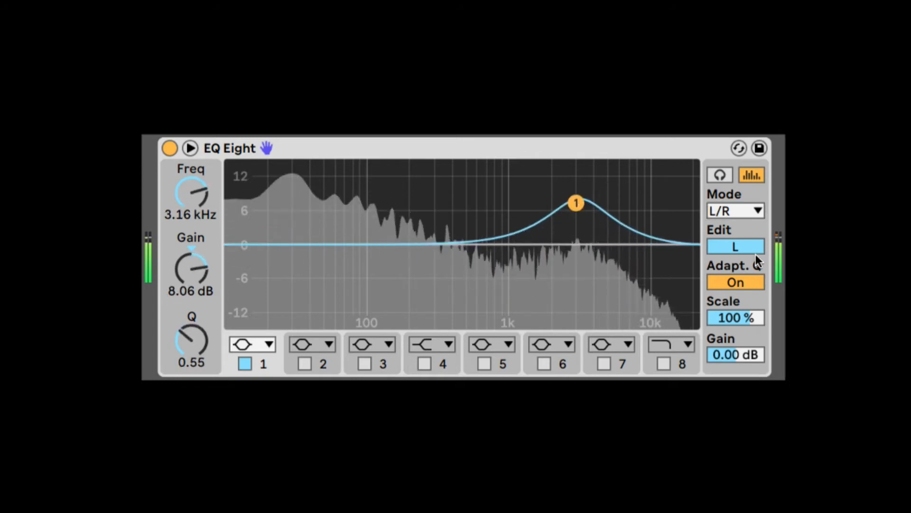
# On the right channel, cut the upper mids with band 5 and boost band 4 by about 8.55 dB at about 230 Hz.
pyautogui.click(737, 246)
pyautogui.moveTo(551, 244); pyautogui.dragTo(587, 285)
pyautogui.moveTo(466, 244); pyautogui.dragTo(417, 199)
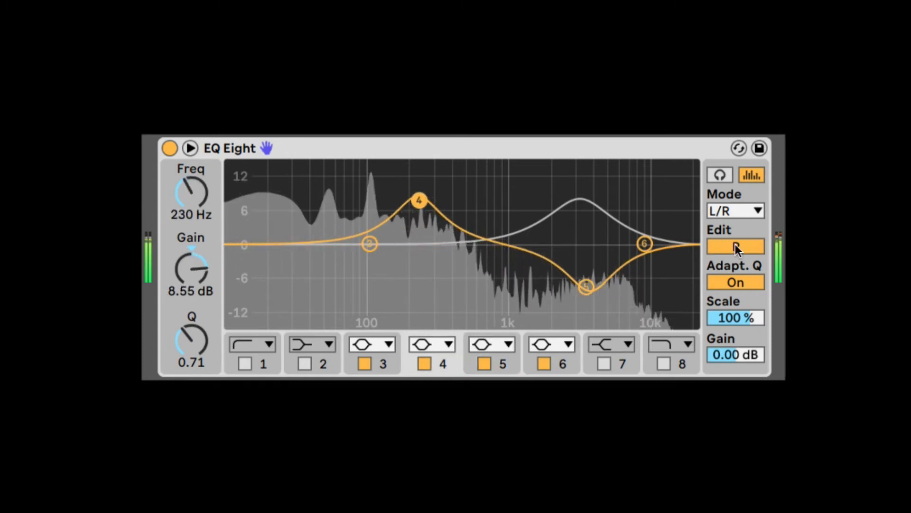
# On the left channel, enable band 2 and set it to about 250 Hz with a gain of about -9.55 dB.
pyautogui.click(736, 244)
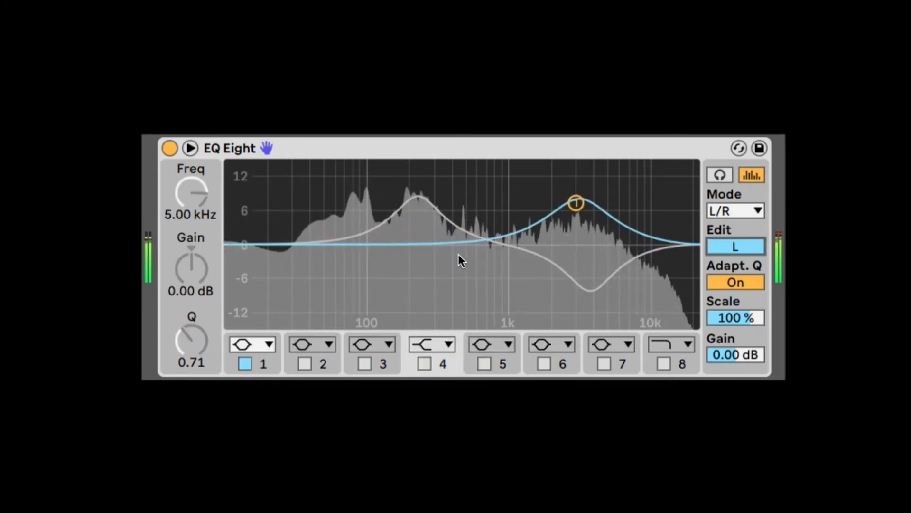
pyautogui.click(304, 364)
pyautogui.moveTo(411, 244); pyautogui.dragTo(424, 293)
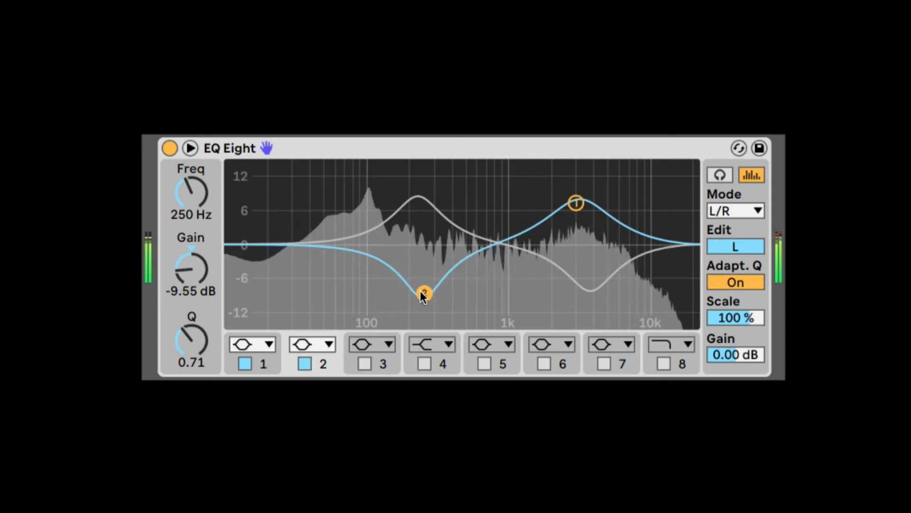
# Switch the EQ to M/S mode and set the mid signal's band 1 to about 3.23 kHz and 8.31 dB.
pyautogui.click(741, 208)
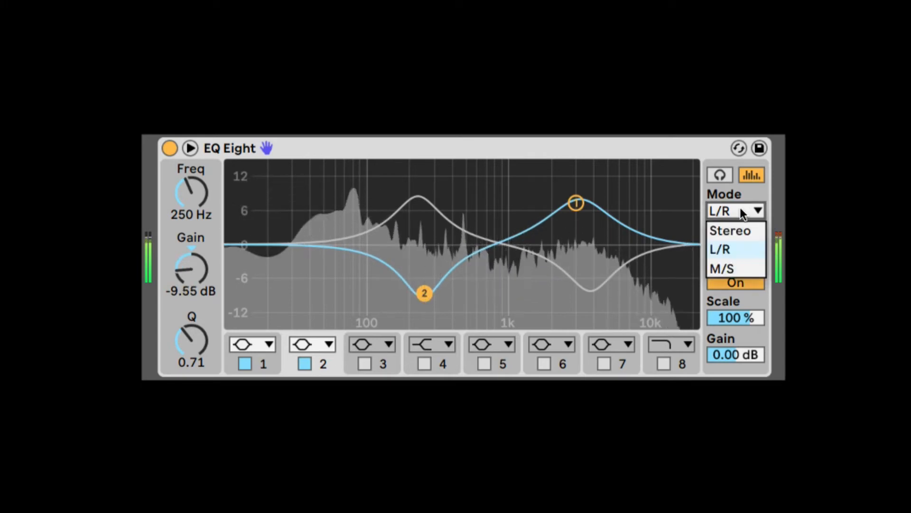
pyautogui.click(728, 268)
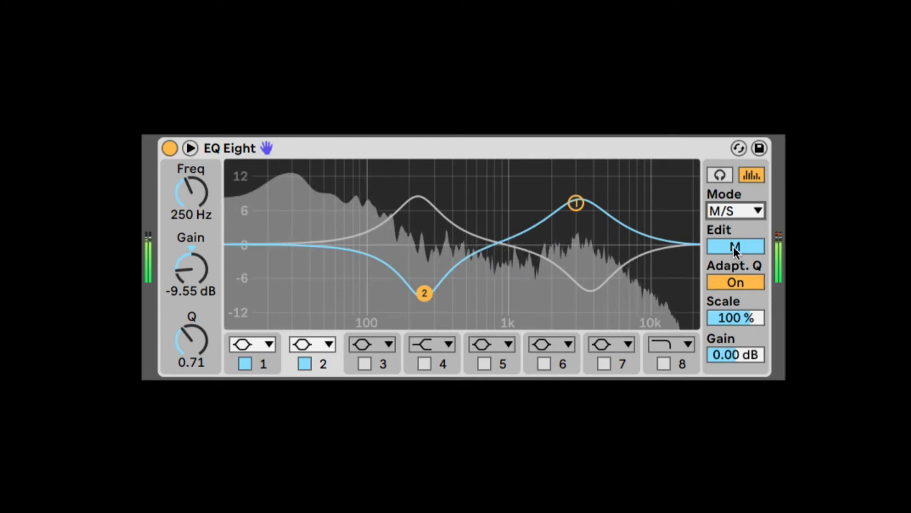
pyautogui.moveTo(576, 203); pyautogui.dragTo(574, 233)
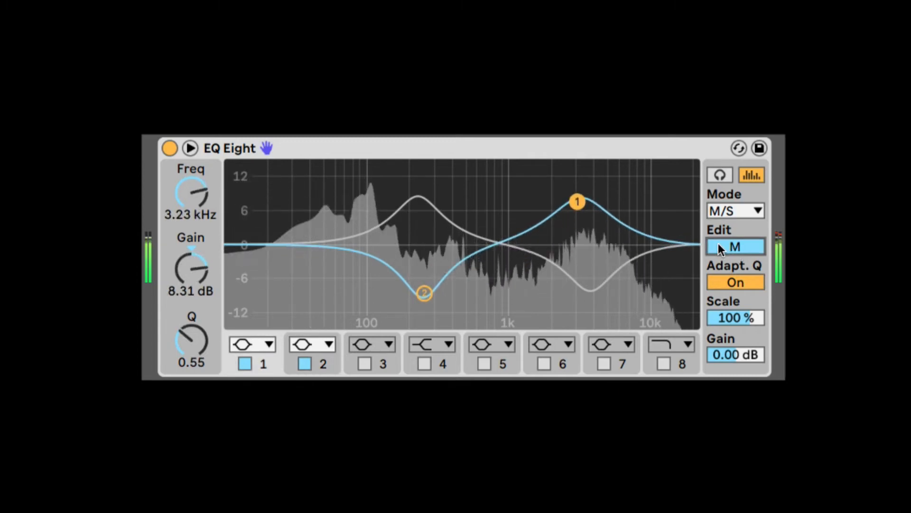
# On the side signal, set band 5 to about 3.59 kHz and -8.80 dB, and enable band 1's low cut at about 29.7 Hz.
pyautogui.click(736, 246)
pyautogui.moveTo(585, 284)
pyautogui.mouseDown()
pyautogui.moveTo(572, 261)
pyautogui.moveTo(641, 291)
pyautogui.moveTo(647, 195)
pyautogui.moveTo(472, 297)
pyautogui.moveTo(584, 289)
pyautogui.mouseUp()
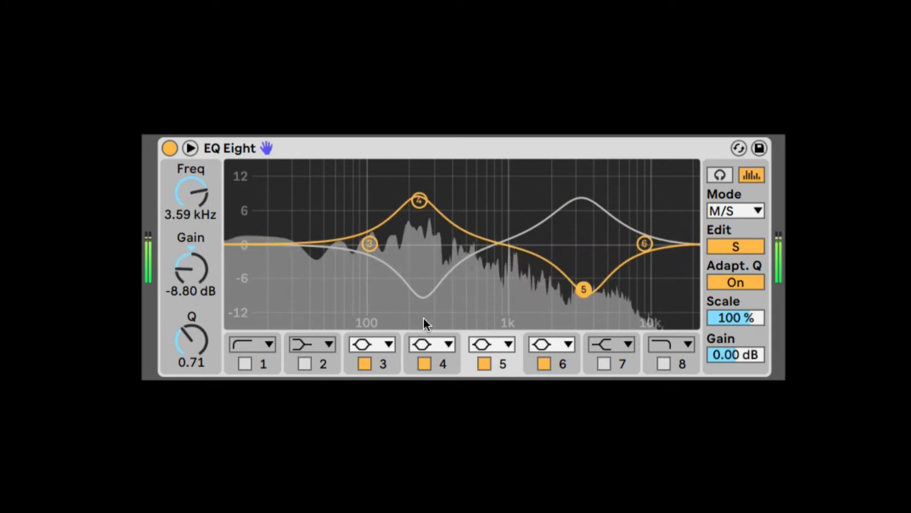
pyautogui.click(270, 346)
pyautogui.click(247, 363)
pyautogui.moveTo(320, 258)
pyautogui.mouseDown()
pyautogui.moveTo(692, 252)
pyautogui.moveTo(306, 268)
pyautogui.mouseUp()
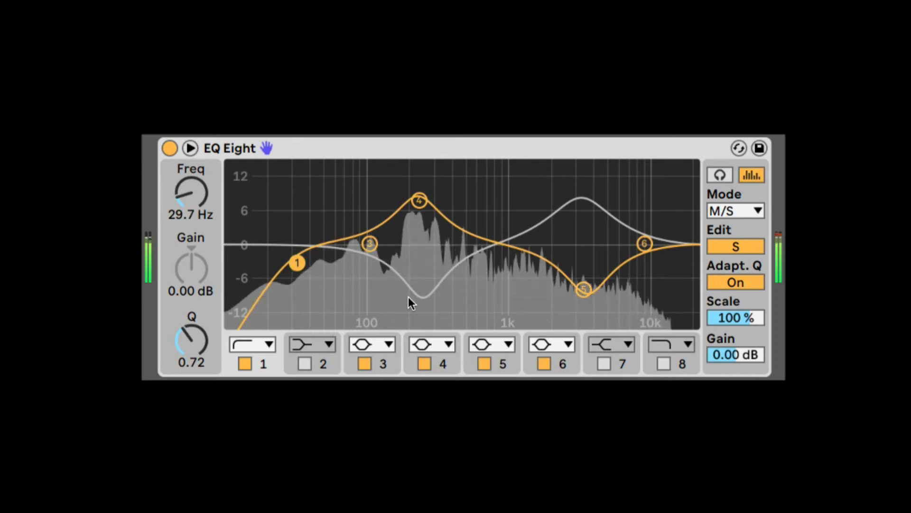
# On the mid signal, change band 1 to the x4 low cut and set it to 10.0 Hz with a Q of about 0.69.
pyautogui.click(735, 246)
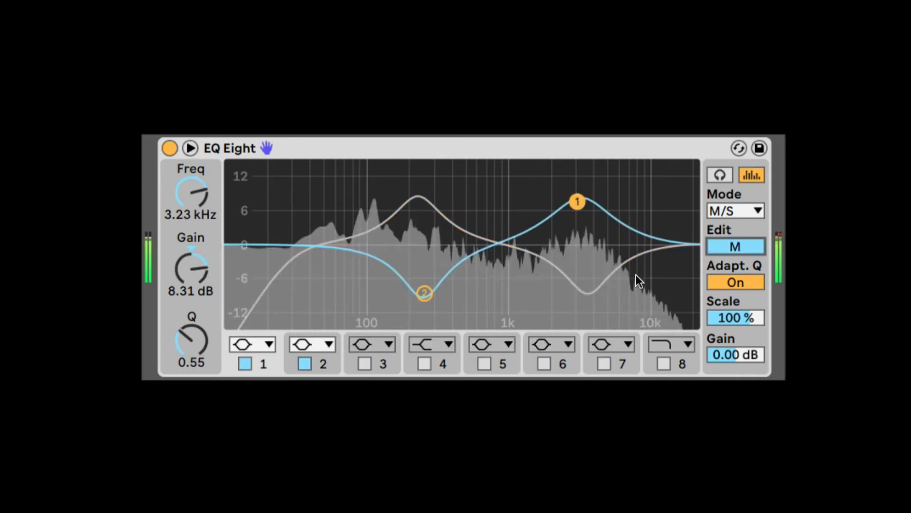
pyautogui.click(259, 344)
pyautogui.click(255, 194)
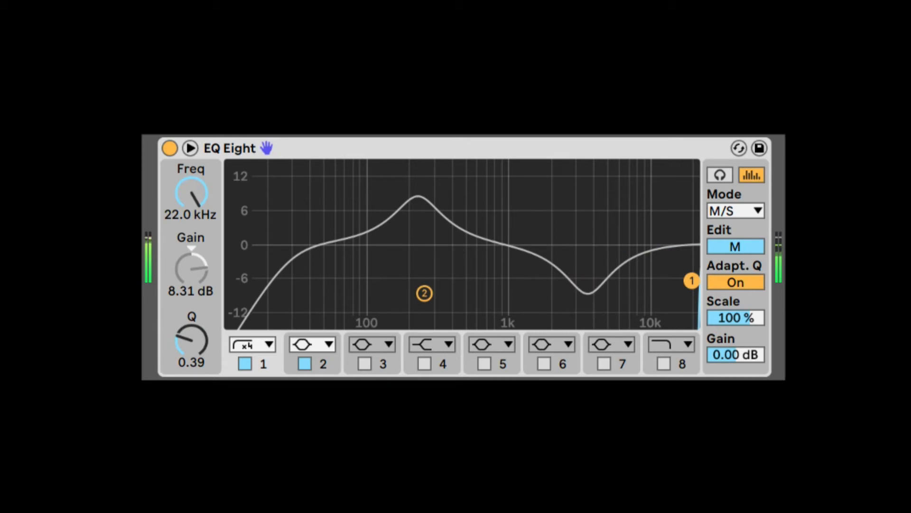
pyautogui.moveTo(692, 281); pyautogui.dragTo(232, 263)
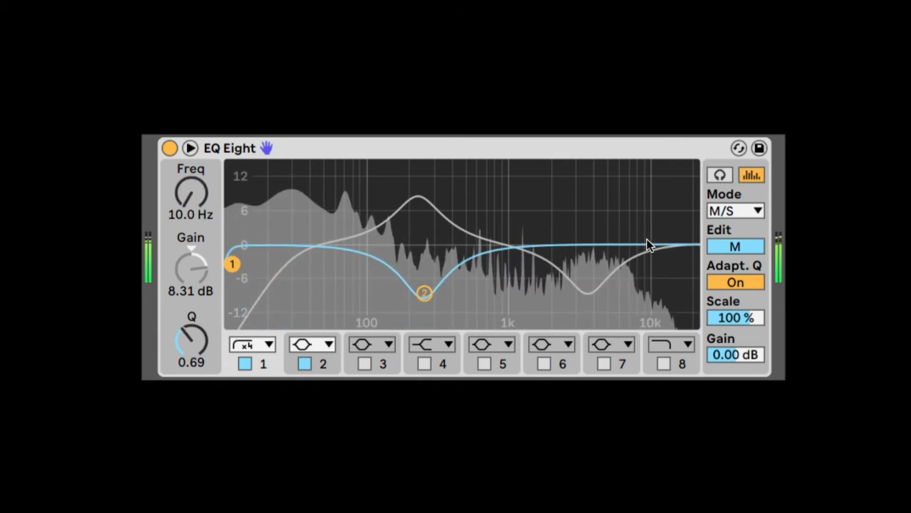
# Select all active bands of the side signal and shift them together so band 4 sits at about 185 Hz and 9.17 dB.
pyautogui.click(736, 246)
pyautogui.click(733, 209)
pyautogui.click(732, 209)
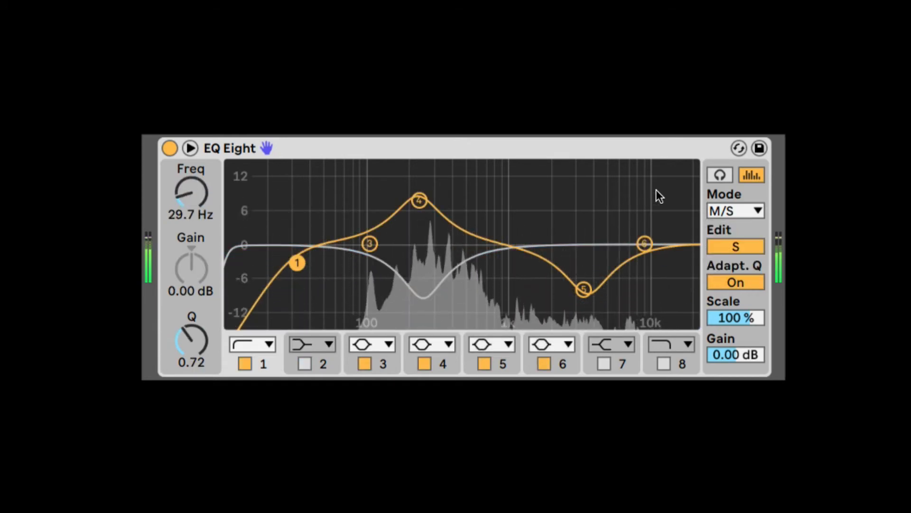
pyautogui.moveTo(669, 180); pyautogui.dragTo(270, 309)
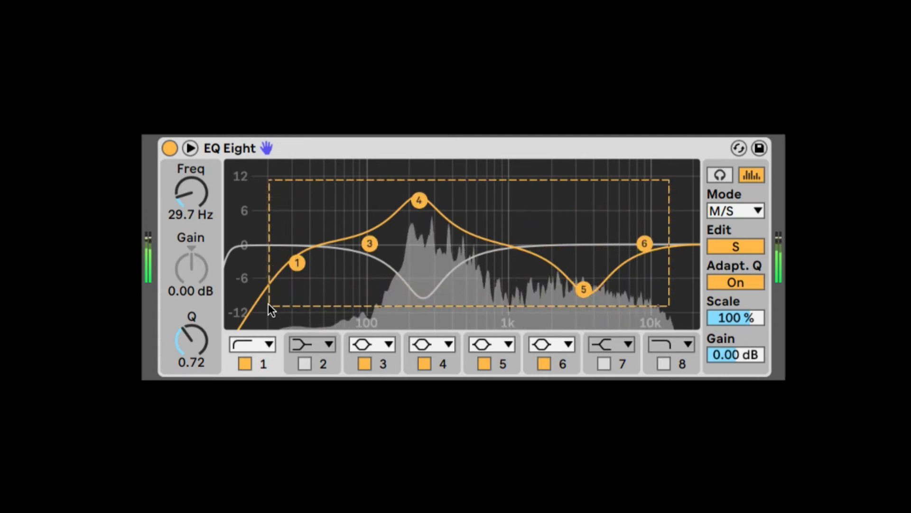
pyautogui.moveTo(419, 200)
pyautogui.mouseDown()
pyautogui.moveTo(427, 218)
pyautogui.moveTo(539, 193)
pyautogui.moveTo(427, 167)
pyautogui.moveTo(331, 167)
pyautogui.moveTo(346, 221)
pyautogui.moveTo(506, 198)
pyautogui.moveTo(382, 167)
pyautogui.moveTo(441, 218)
pyautogui.moveTo(480, 175)
pyautogui.moveTo(400, 207)
pyautogui.moveTo(468, 222)
pyautogui.moveTo(406, 198)
pyautogui.mouseUp()
# Return the EQ to Stereo mode and set band 2 to about 1.21 kHz and 1.61 dB.
pyautogui.click(736, 209)
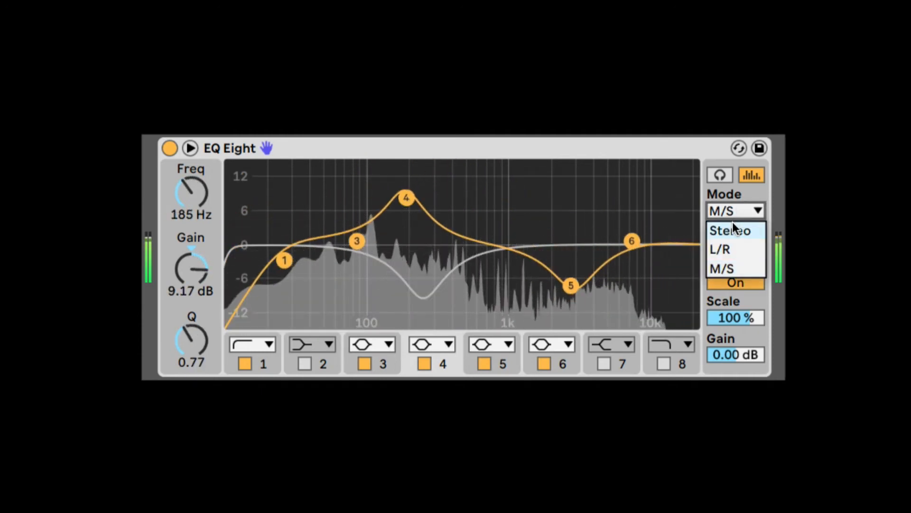
pyautogui.click(733, 224)
pyautogui.moveTo(422, 293); pyautogui.dragTo(519, 236)
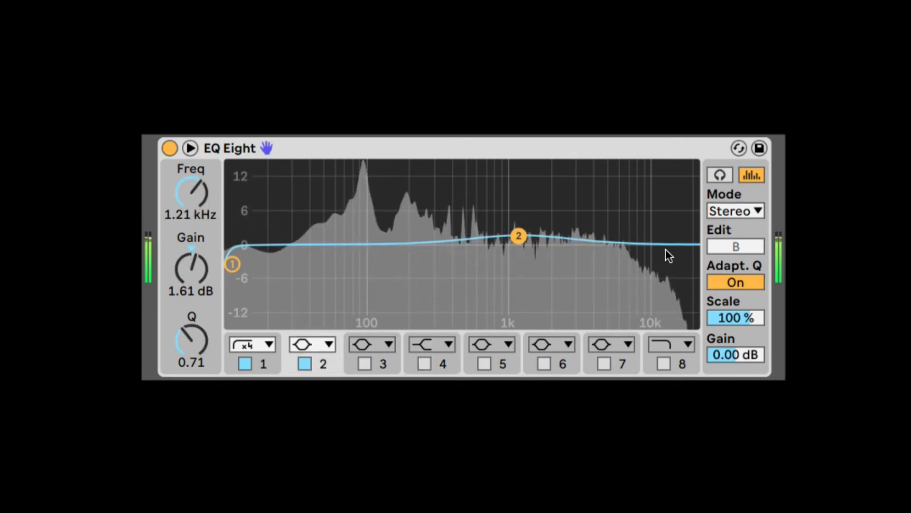
# Boost band 2 to 15.0 dB at about 1.24 kHz and compare its curve with Adaptive Q off and on.
pyautogui.click(747, 281)
pyautogui.moveTo(519, 236); pyautogui.dragTo(519, 166)
pyautogui.click(712, 283)
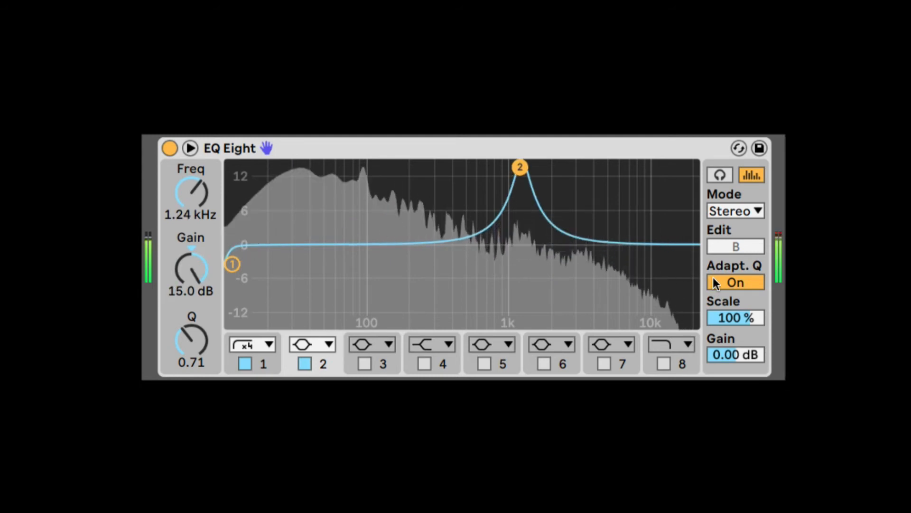
pyautogui.click(725, 281)
pyautogui.click(726, 281)
pyautogui.click(725, 281)
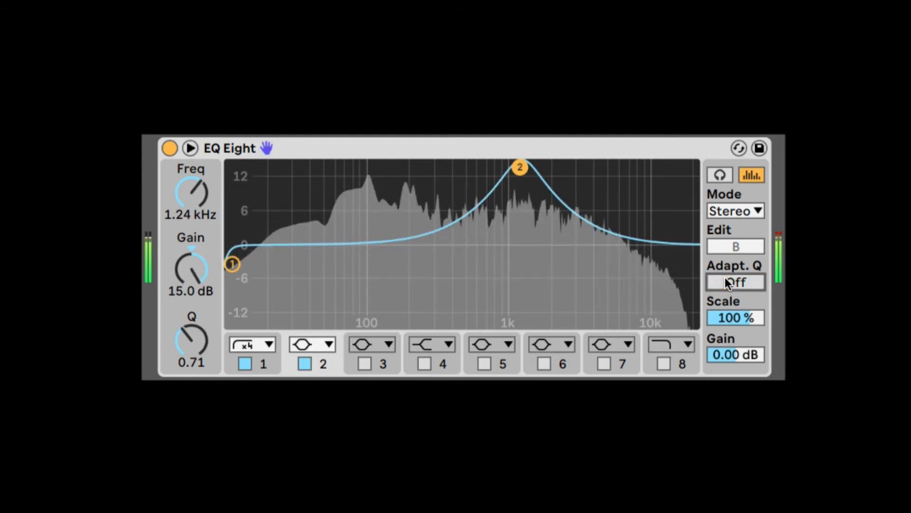
pyautogui.click(726, 281)
# Build a curve from band 2 at about 1.47 kHz and 8.55 dB, a low-mid cut on band 3, and band 5 at about 38.3 Hz and 5.33 dB.
pyautogui.moveTo(520, 166); pyautogui.dragTo(529, 199)
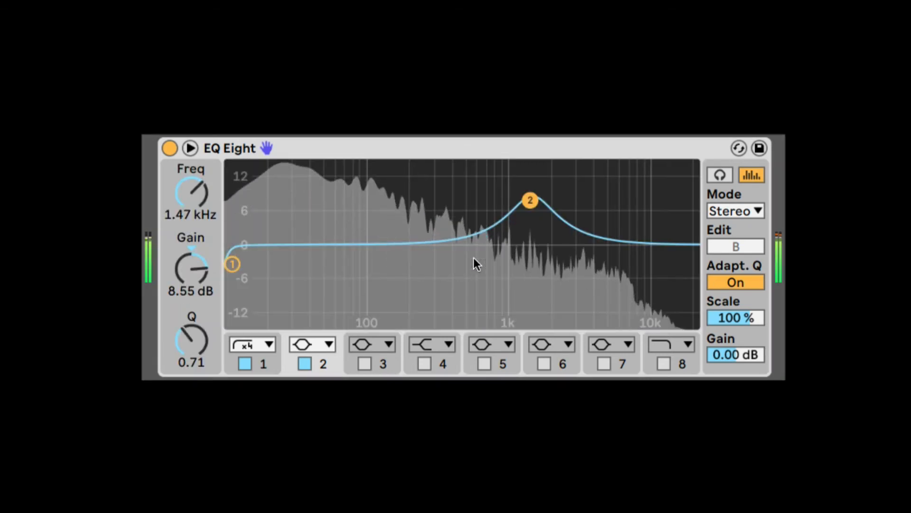
pyautogui.click(389, 364)
pyautogui.moveTo(497, 230); pyautogui.dragTo(312, 217)
pyautogui.click(484, 364)
# Invert the EQ curve by lowering Scale to about -122 %, and reset Scale to 100 %.
pyautogui.moveTo(733, 313); pyautogui.dragTo(732, 367)
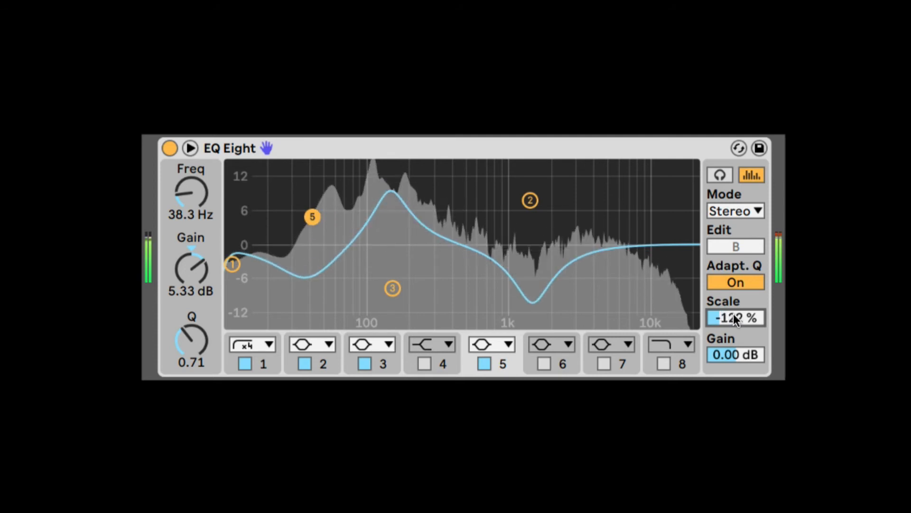
pyautogui.press('Delete')
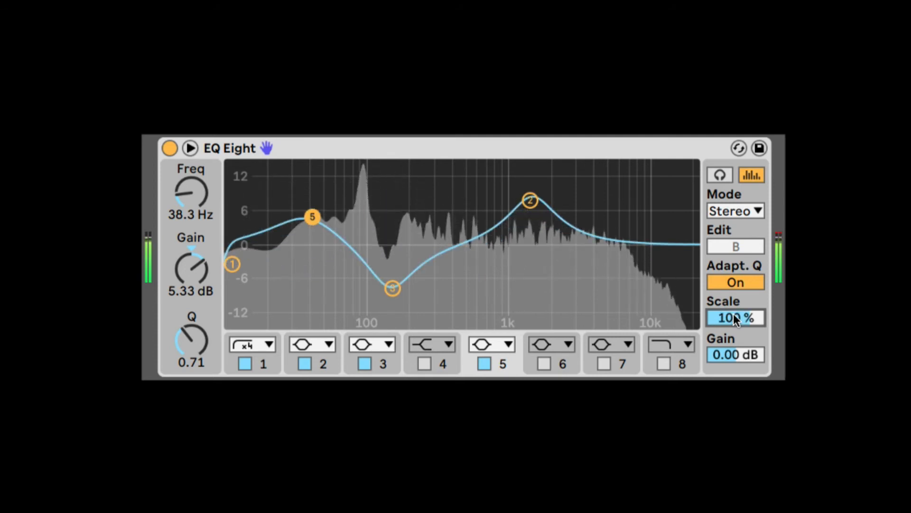
# Shift band 3's cut to a higher frequency and set band 2 to about 2.84 kHz and 6.82 dB.
pyautogui.moveTo(532, 202); pyautogui.dragTo(564, 223)
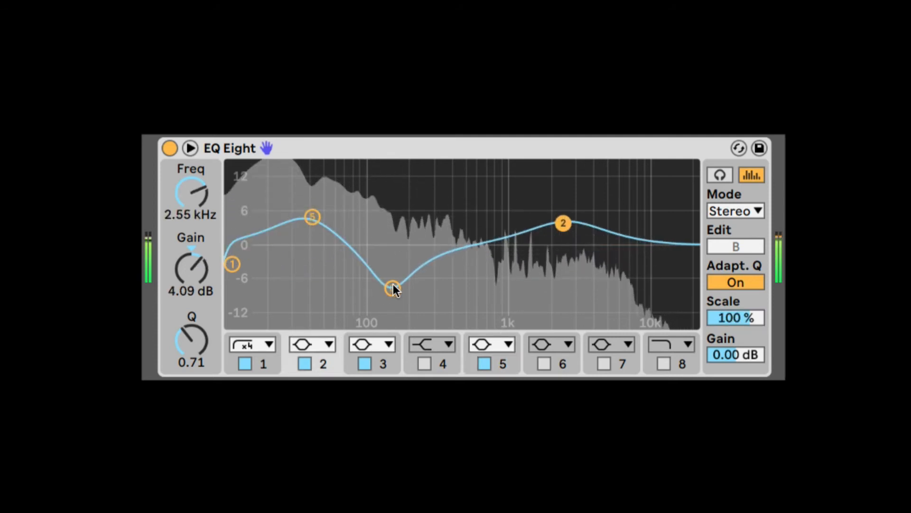
pyautogui.moveTo(393, 287); pyautogui.dragTo(441, 283)
pyautogui.moveTo(563, 222); pyautogui.dragTo(570, 209)
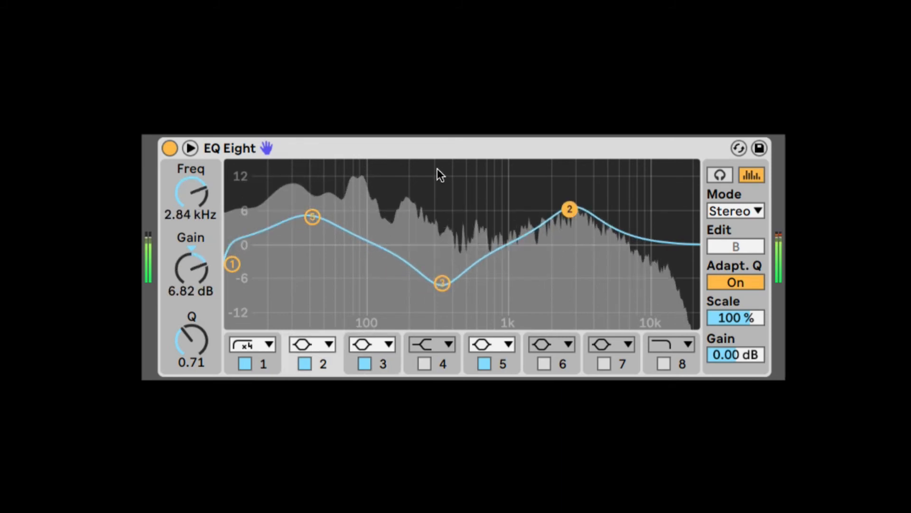
pyautogui.click(418, 147)
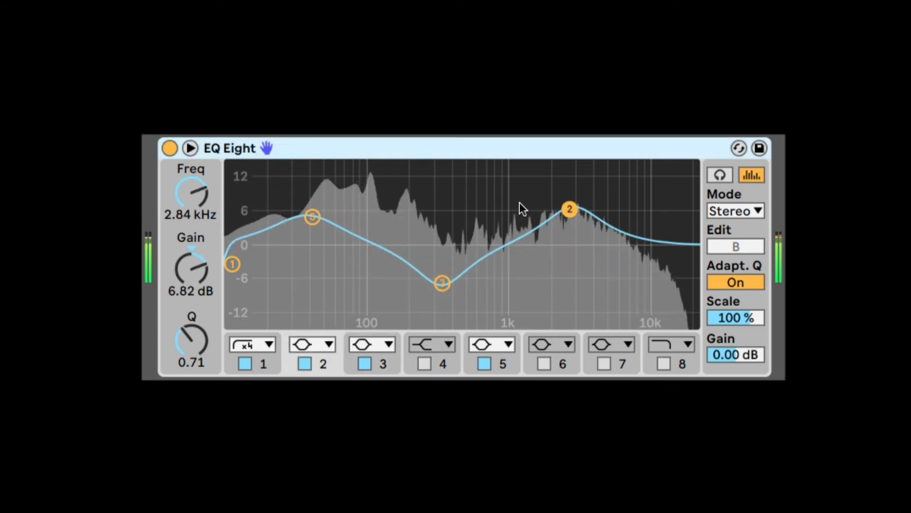
# Try Scale at about -81 % and the output gain at -3.00 dB, resetting each to its default.
pyautogui.moveTo(712, 317); pyautogui.dragTo(712, 378)
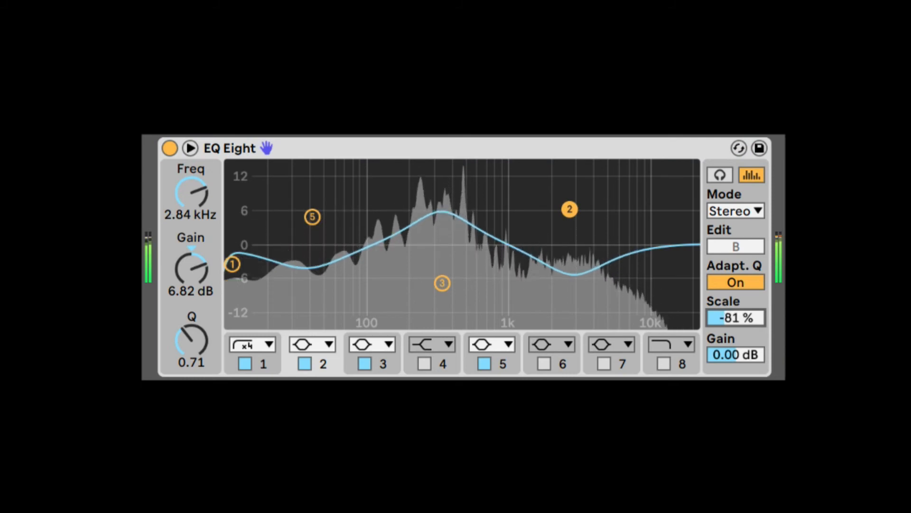
pyautogui.doubleClick(724, 316)
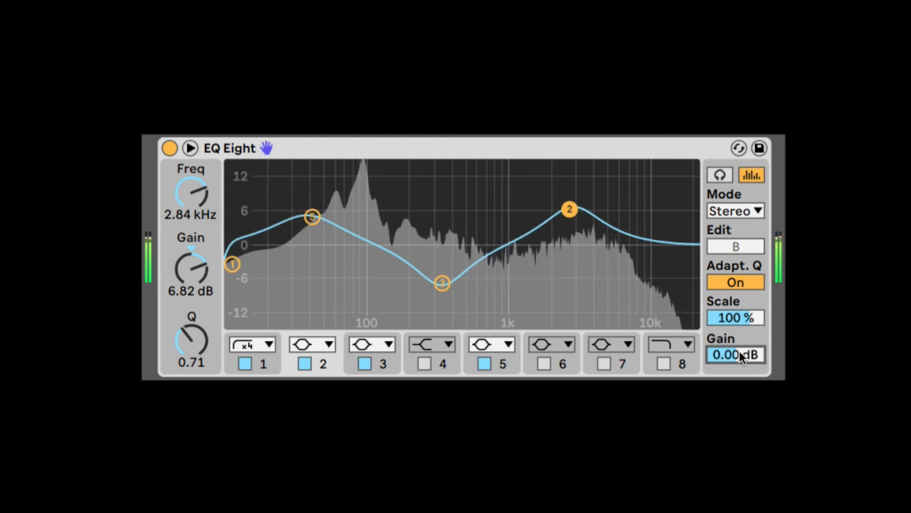
pyautogui.moveTo(740, 351); pyautogui.dragTo(742, 353)
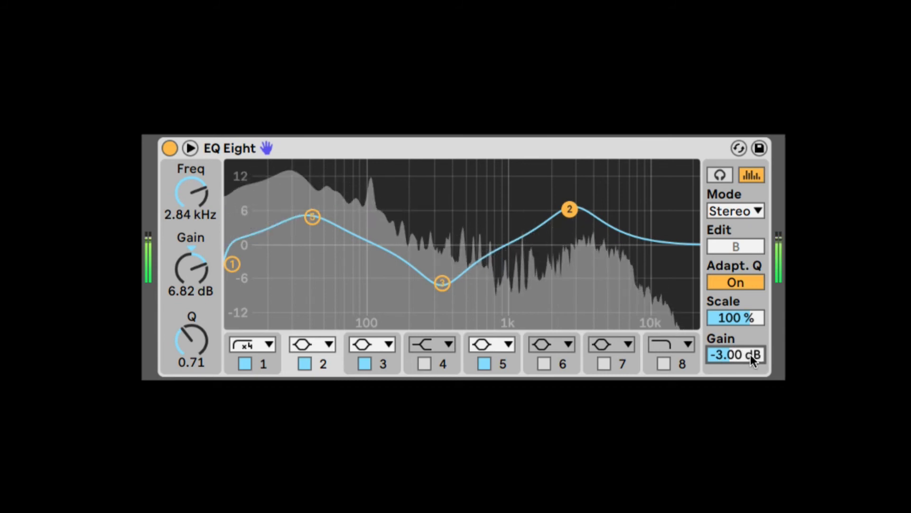
pyautogui.doubleClick(735, 350)
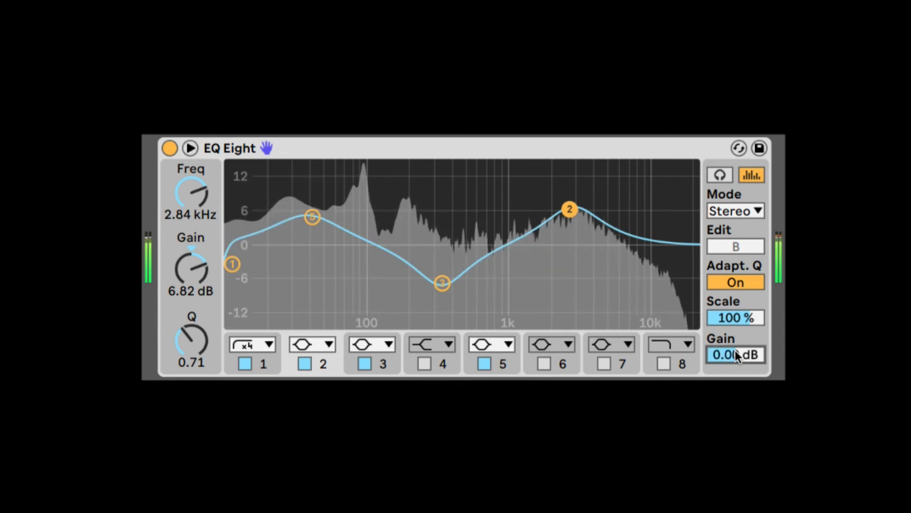
# Enable Oversampling for the device and switch off bands 2, 3 and 5.
pyautogui.rightClick(473, 150)
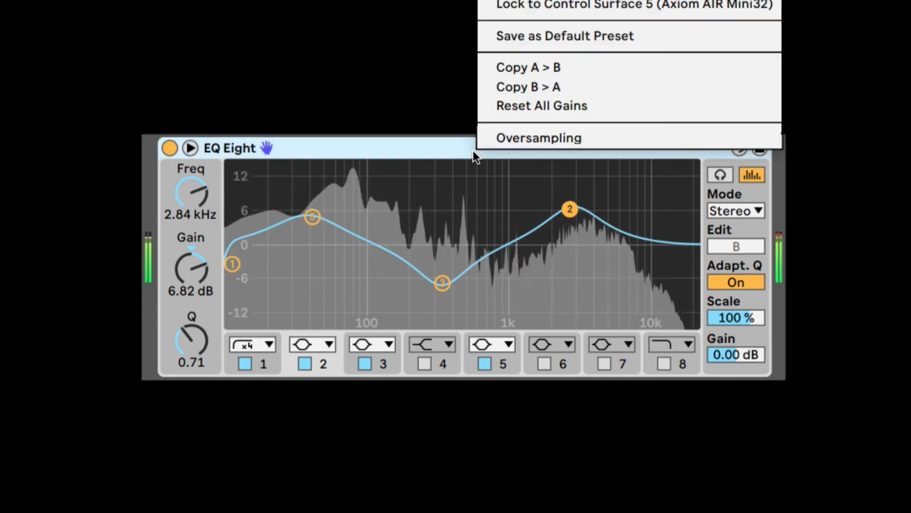
pyautogui.click(512, 137)
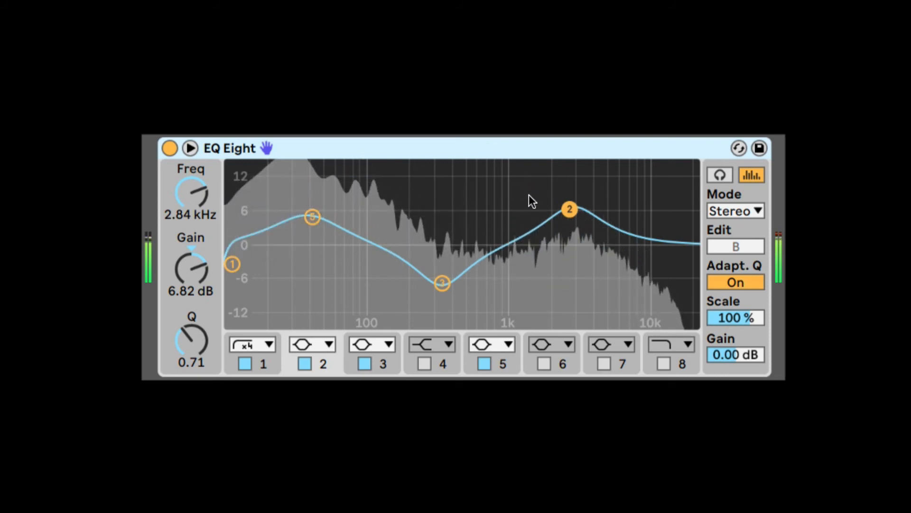
pyautogui.click(365, 363)
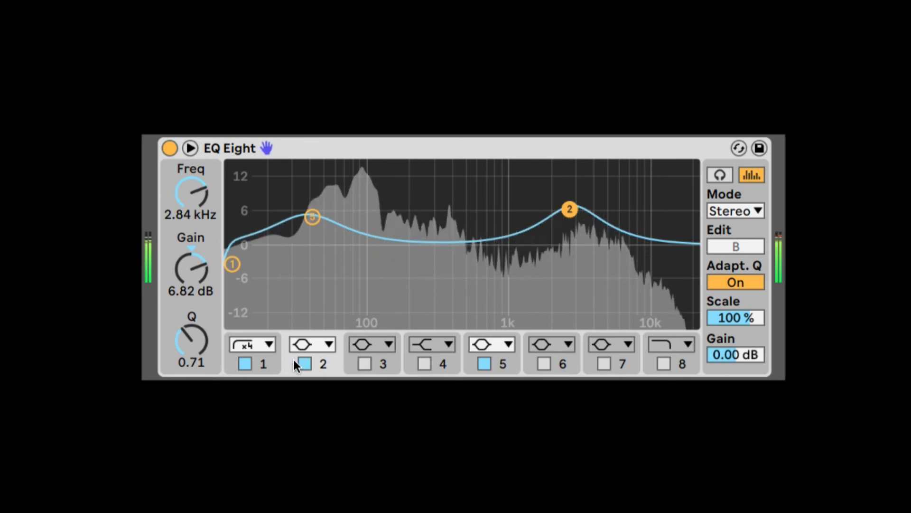
pyautogui.click(305, 363)
pyautogui.click(484, 364)
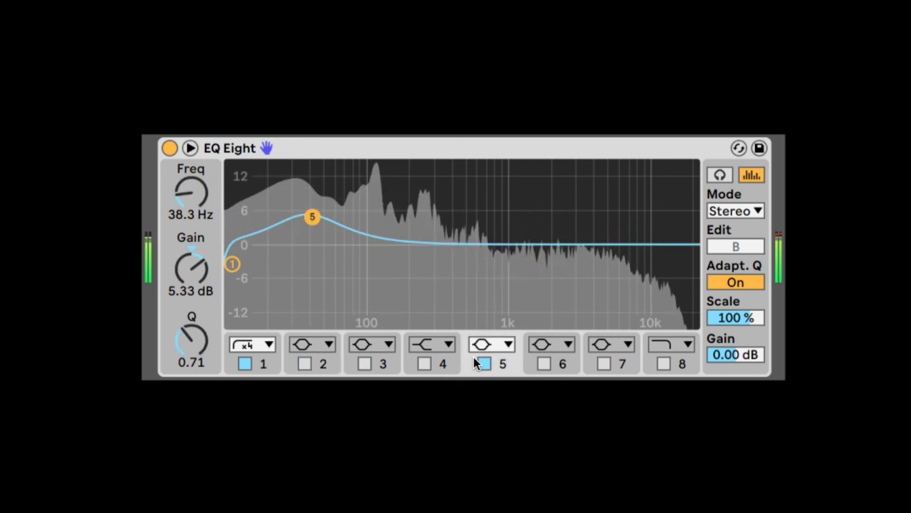
# Change band 1 from the ×4 low cut to the standard low-cut filter, at about 80.8 Hz with Q about 0.78.
pyautogui.click(232, 263)
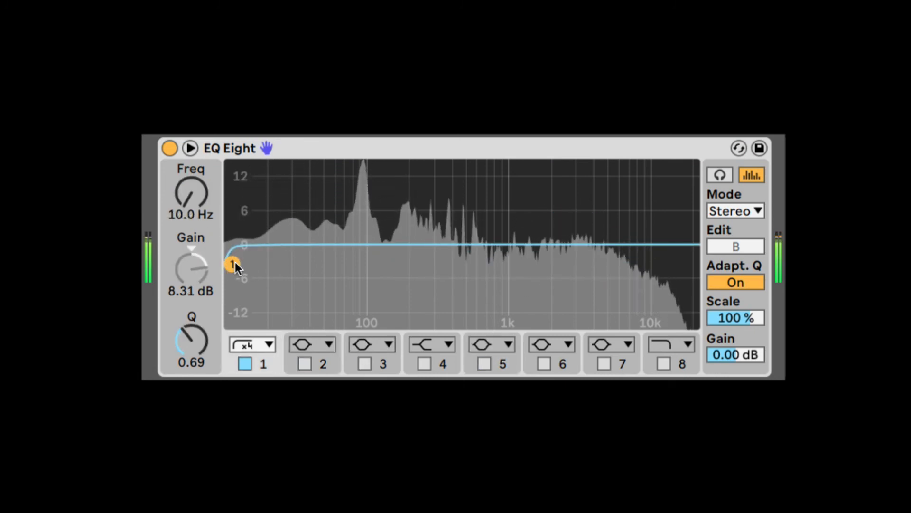
pyautogui.click(256, 343)
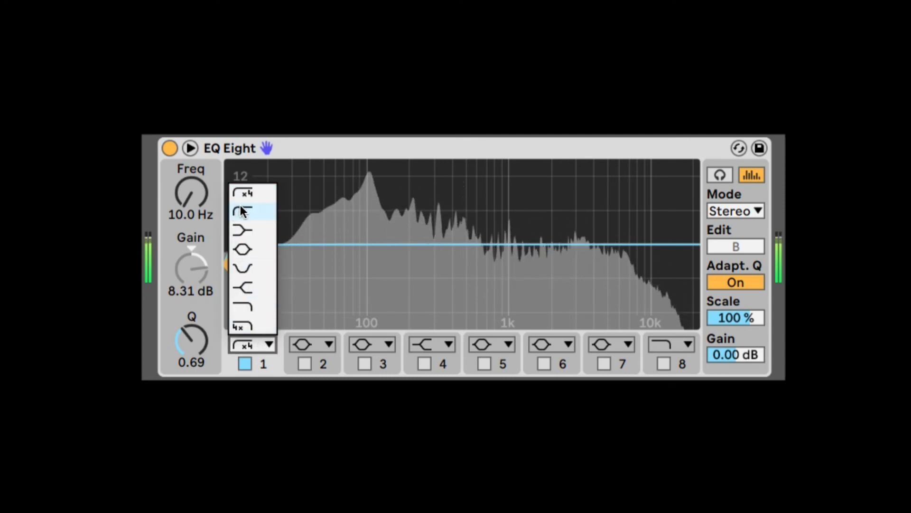
pyautogui.click(241, 209)
pyautogui.moveTo(231, 260); pyautogui.dragTo(357, 260)
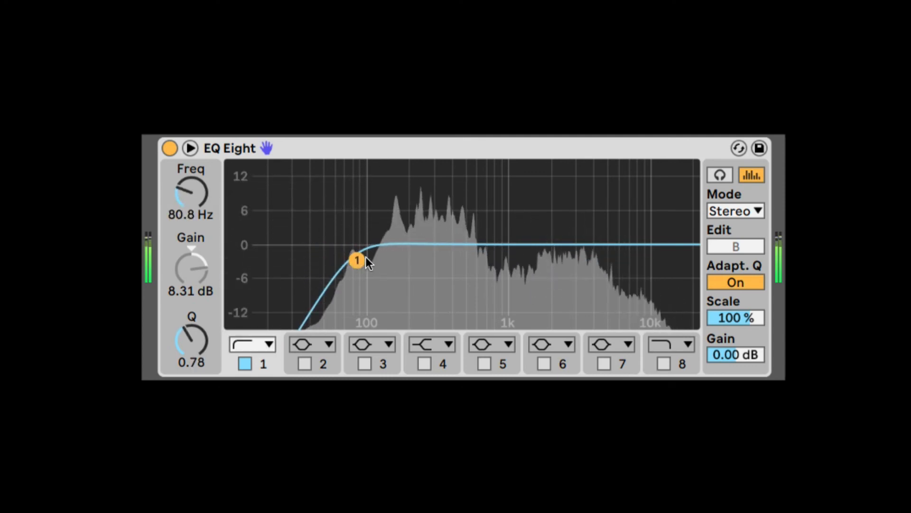
# Open the EQ device's options to examine the Save as Default Preset command.
pyautogui.rightClick(370, 150)
pyautogui.click(327, 152)
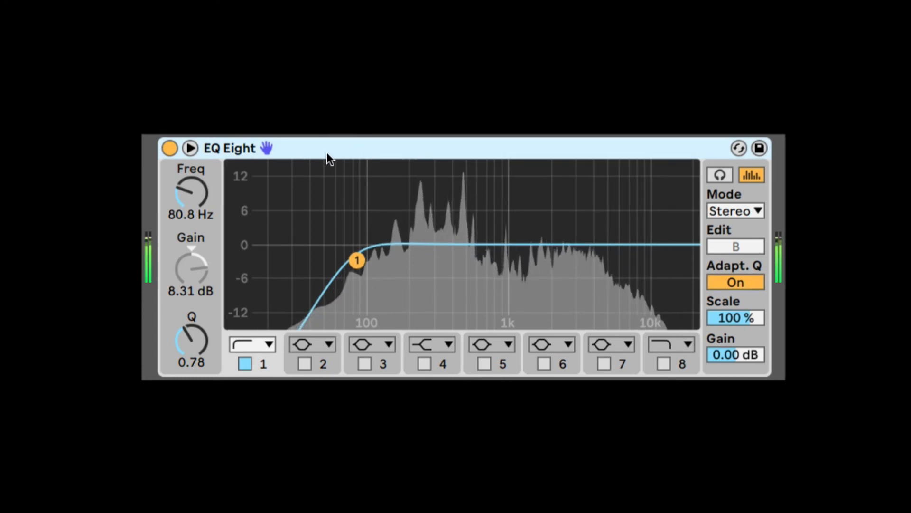
pyautogui.rightClick(362, 143)
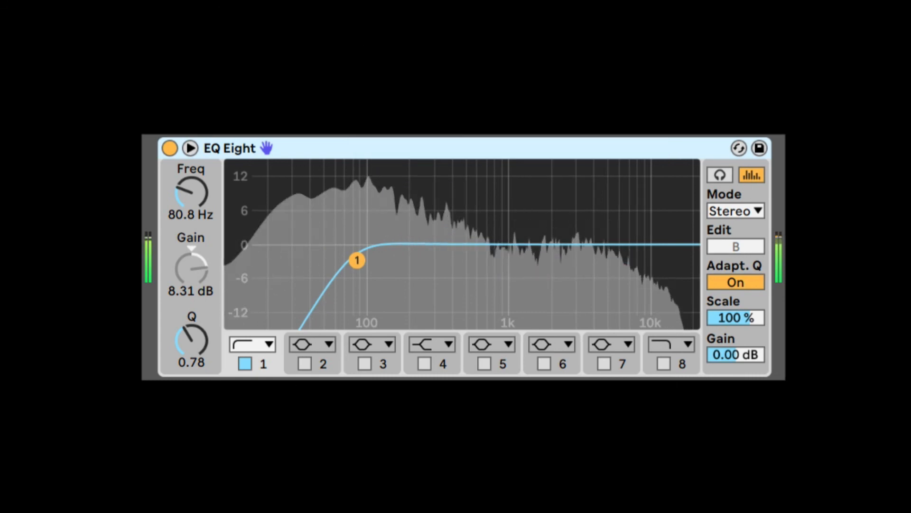
# Switch on bands 2, 3 and 4 alongside the band 1 low cut.
pyautogui.click(307, 364)
pyautogui.click(364, 364)
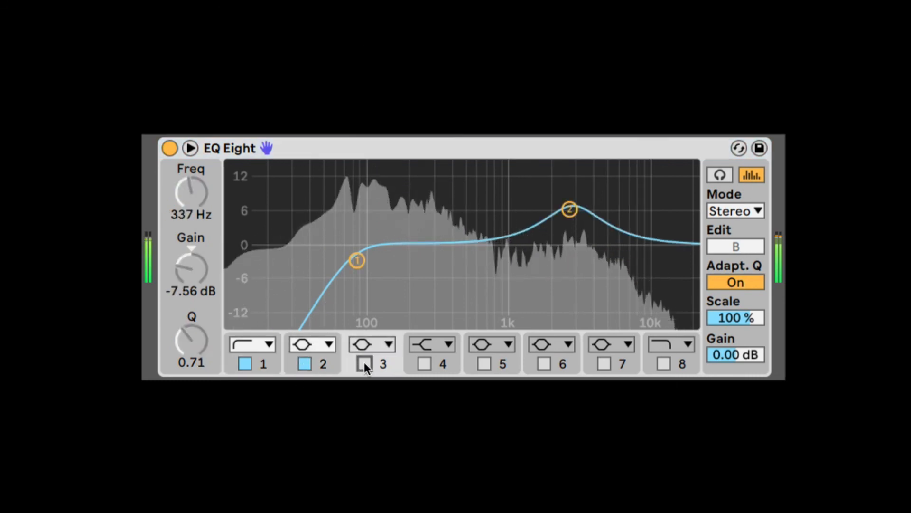
pyautogui.click(425, 363)
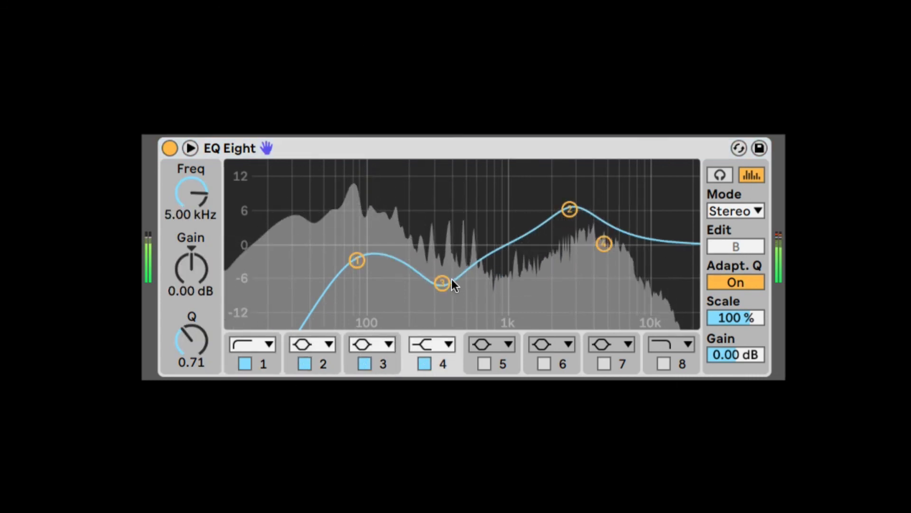
# Flatten the curve with band 3 near 0 dB, band 1 at 10.0 Hz and band 2 at about 0.12 dB, and select band 4.
pyautogui.moveTo(442, 283); pyautogui.dragTo(443, 245)
pyautogui.moveTo(363, 266); pyautogui.dragTo(237, 253)
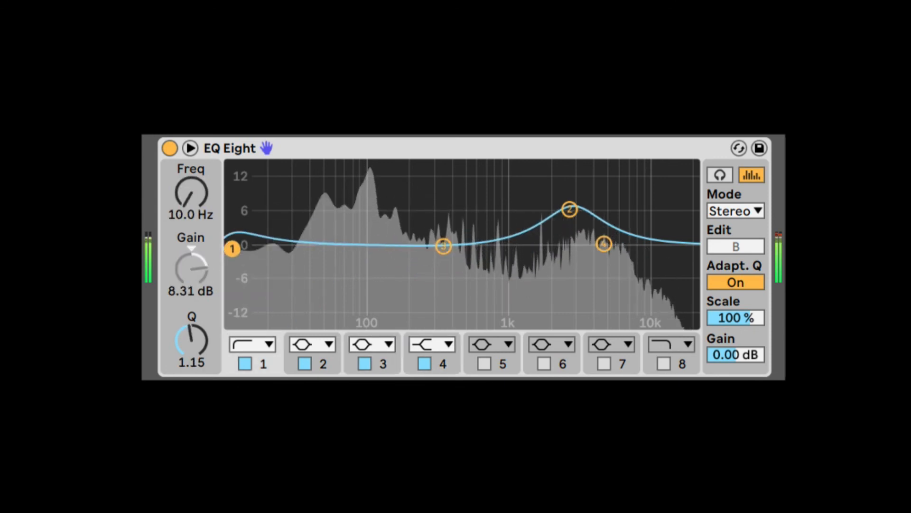
pyautogui.moveTo(569, 210); pyautogui.dragTo(567, 245)
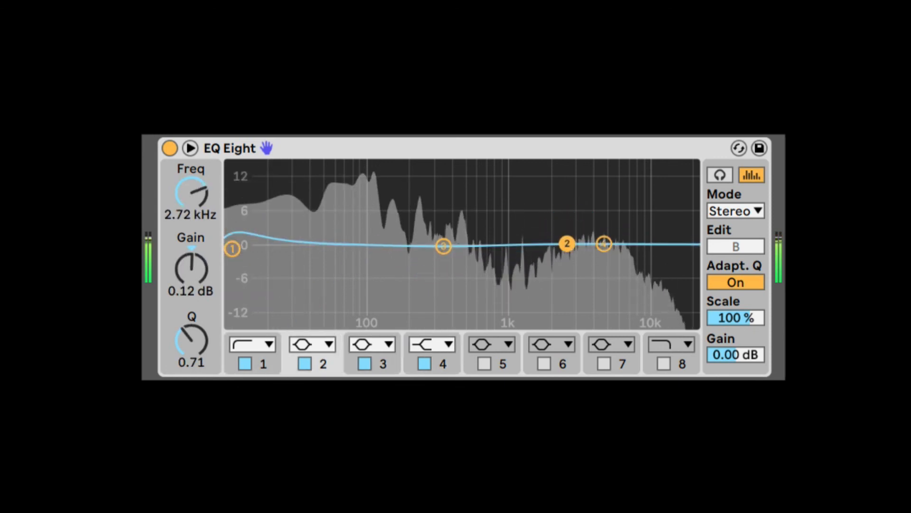
pyautogui.click(604, 244)
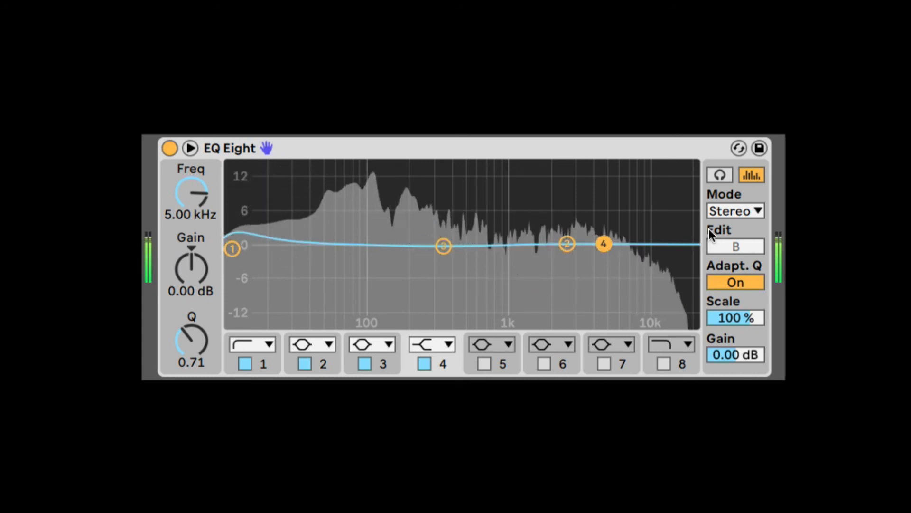
# Try the L/R mode and its other channel's curve, and return the mode to Stereo.
pyautogui.click(721, 211)
pyautogui.click(720, 249)
pyautogui.click(726, 211)
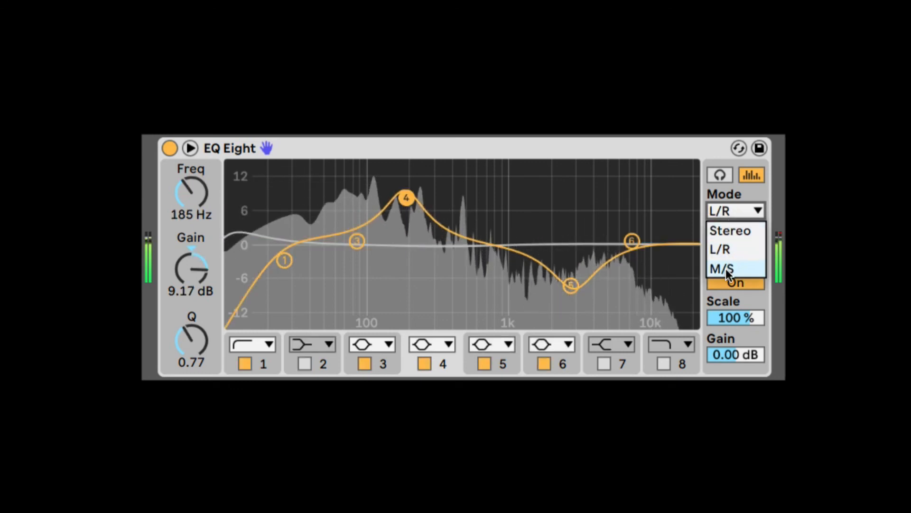
pyautogui.click(732, 211)
pyautogui.click(732, 229)
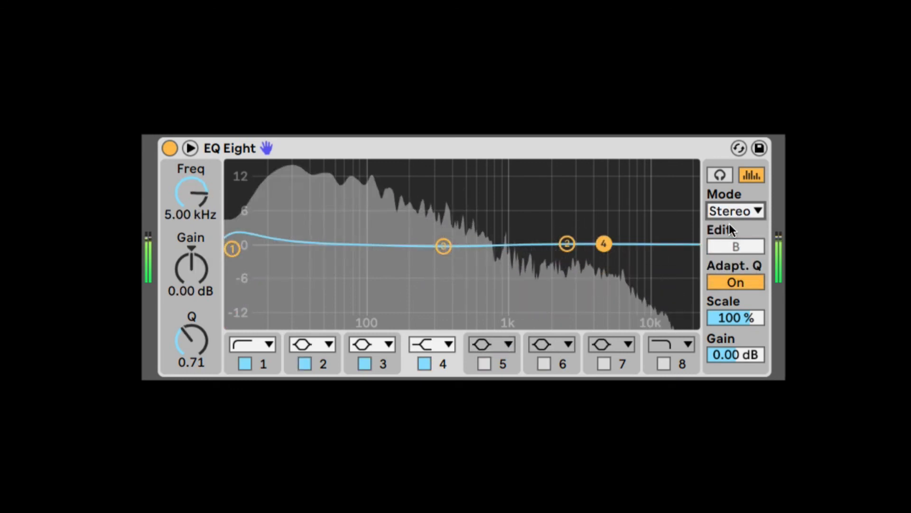